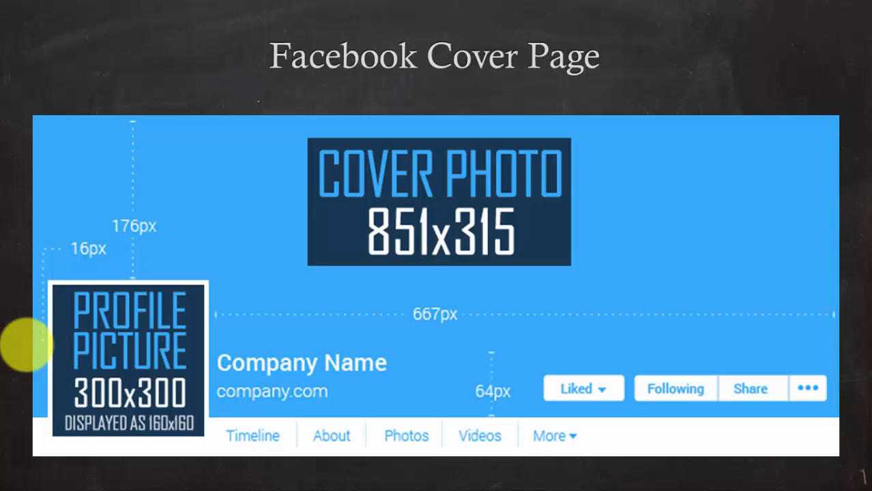
key(Right)
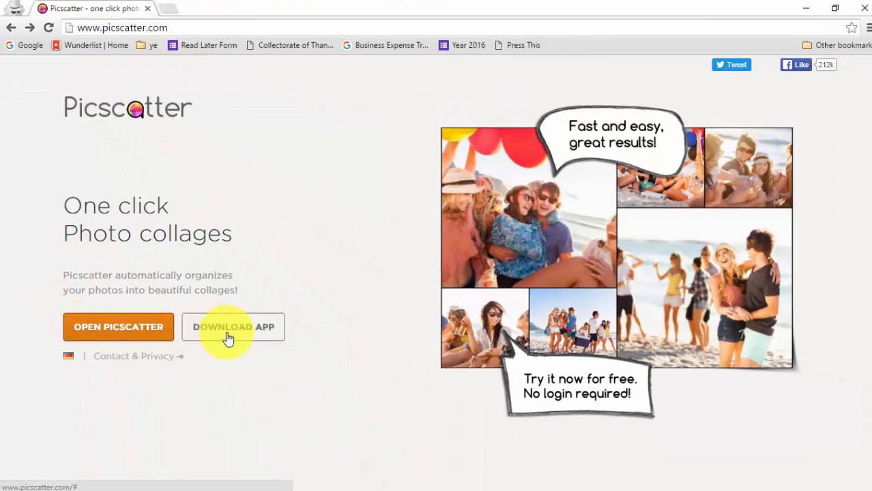
Step: View the Picscatter download options for iOS and Android, and close them again
click(267, 335)
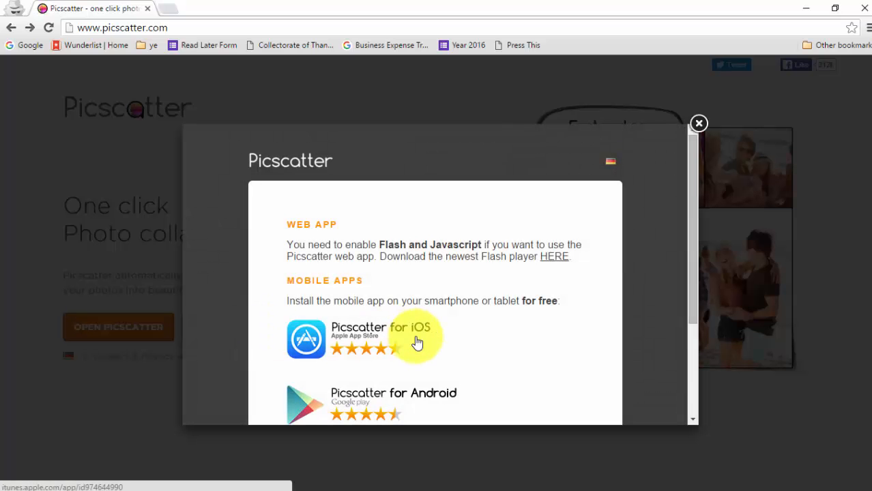
scroll(412, 345, down, 1)
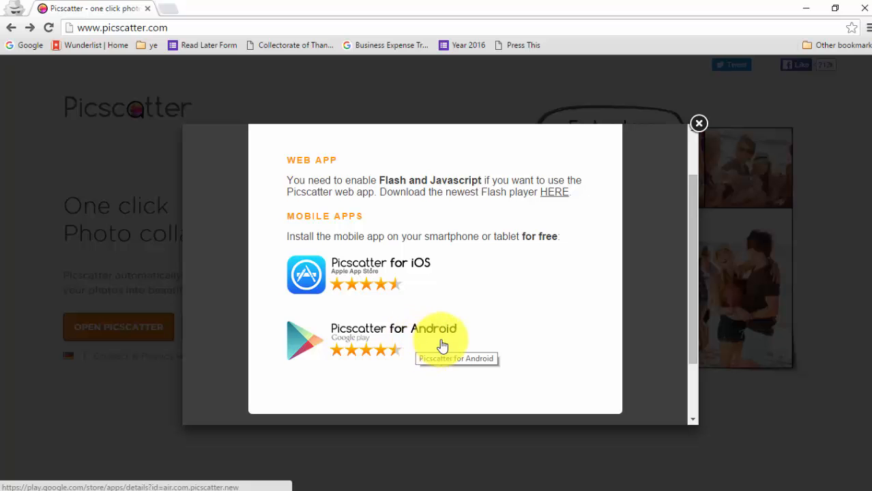
click(700, 123)
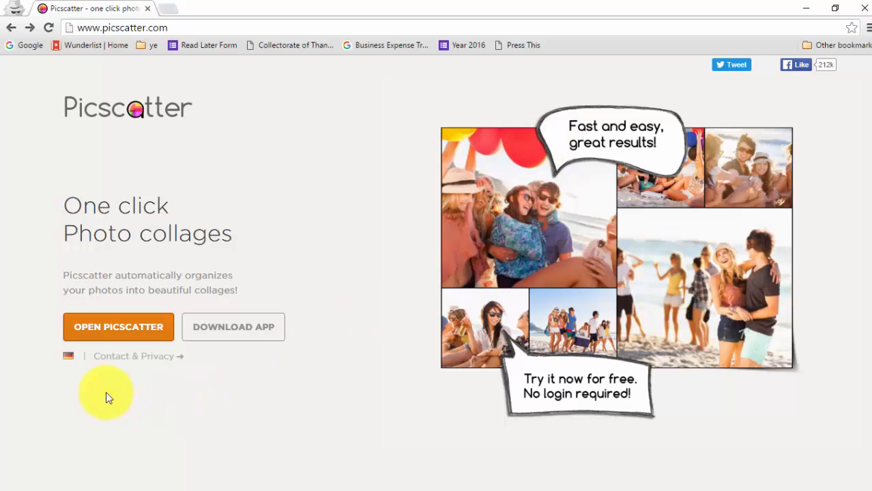
Step: Start a new collage in the Picscatter web app and set its size to Facebook Timeline, 851 x 350 px
click(125, 333)
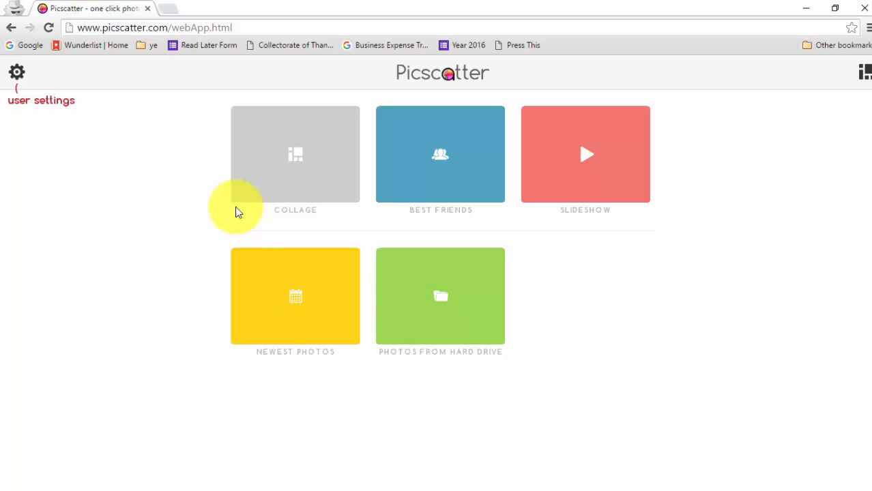
click(316, 162)
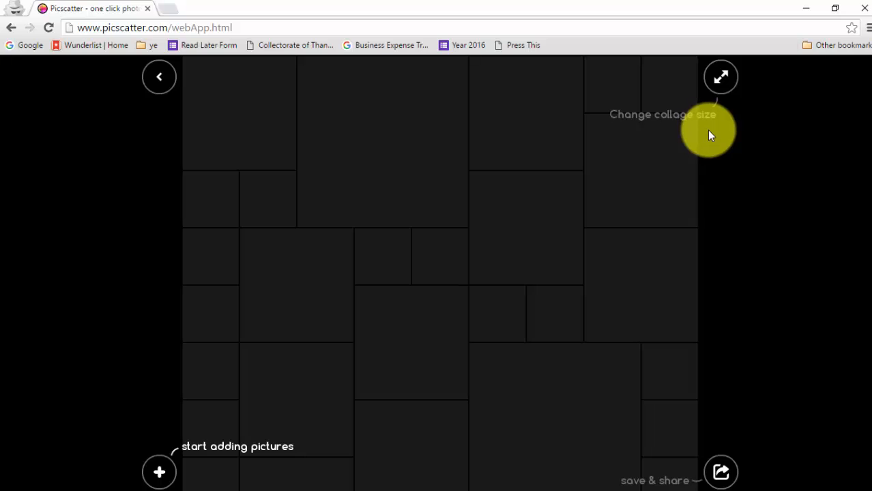
click(721, 76)
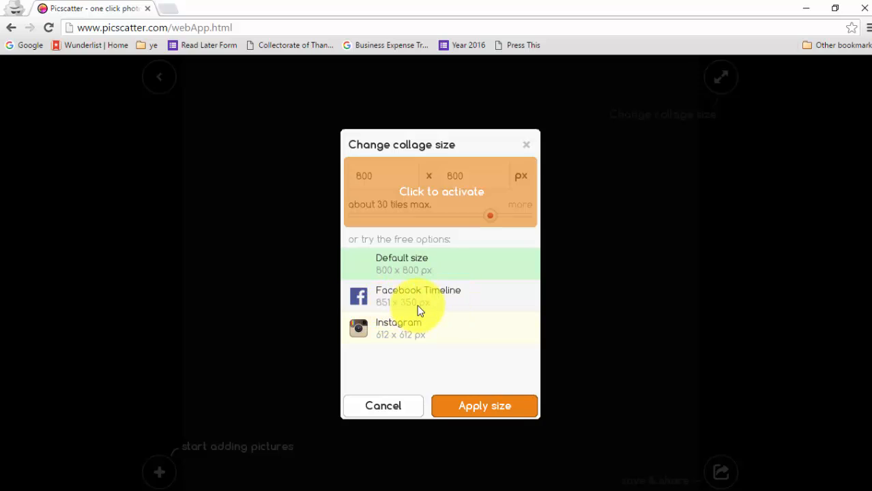
click(443, 305)
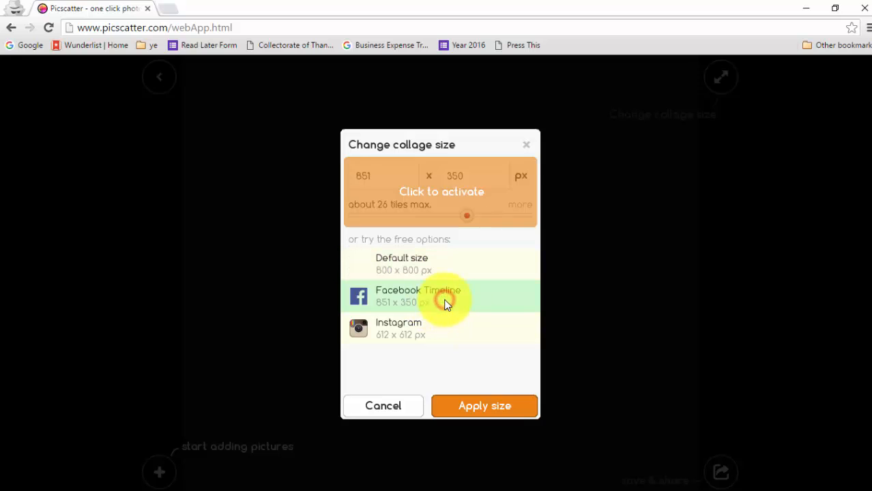
click(488, 409)
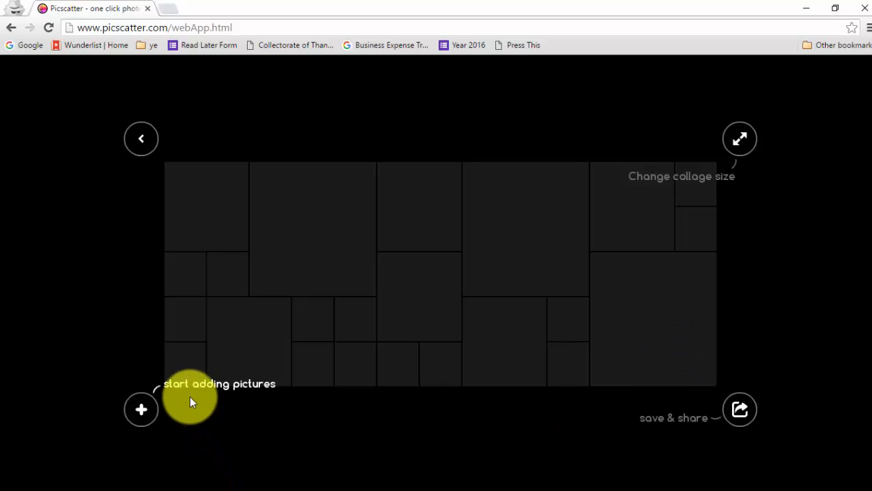
Step: Choose Facebook albums as the picture source and log in with the saved account e-mail and password
click(142, 410)
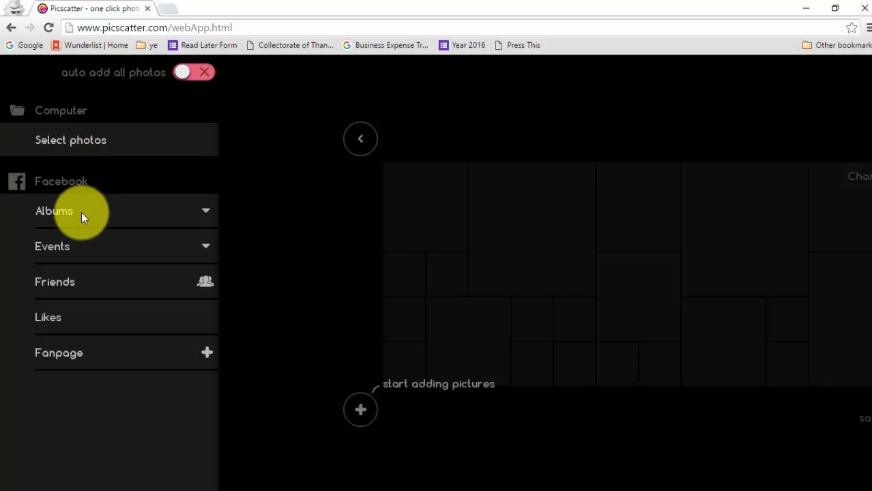
click(103, 212)
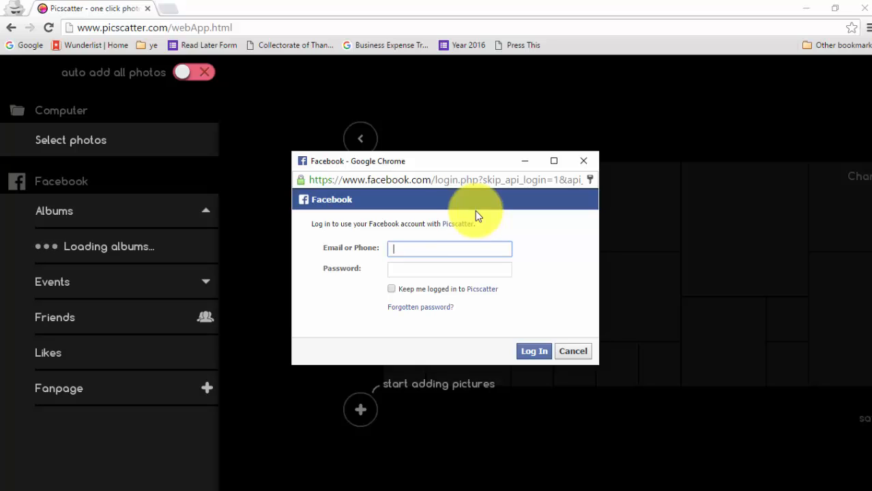
click(448, 250)
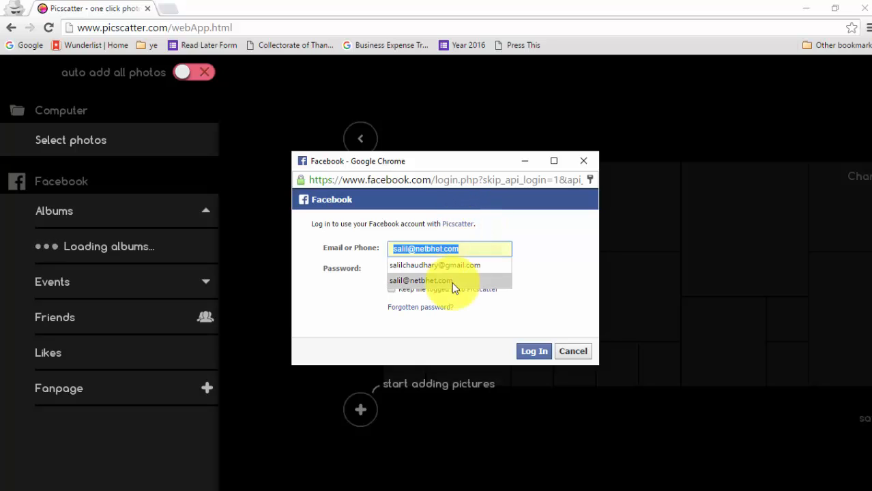
click(451, 281)
click(534, 352)
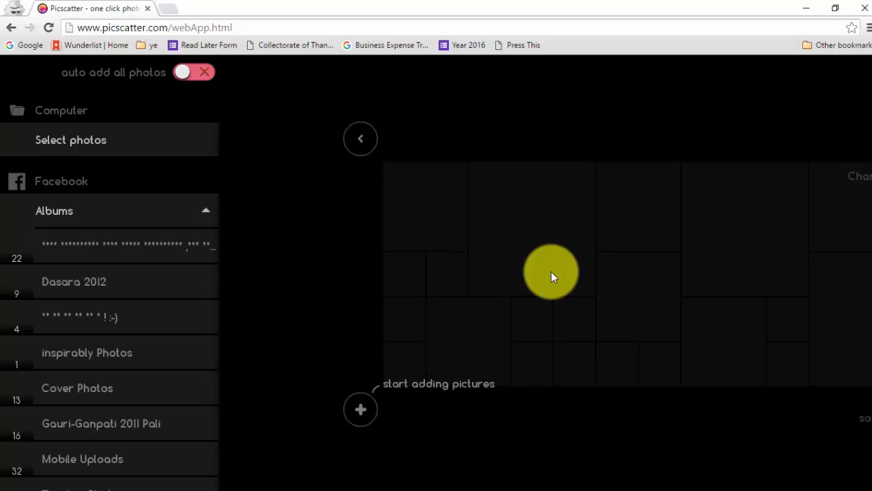
Step: Look through the Facebook album list and open the Cover Photos album
scroll(95, 257, down, 1)
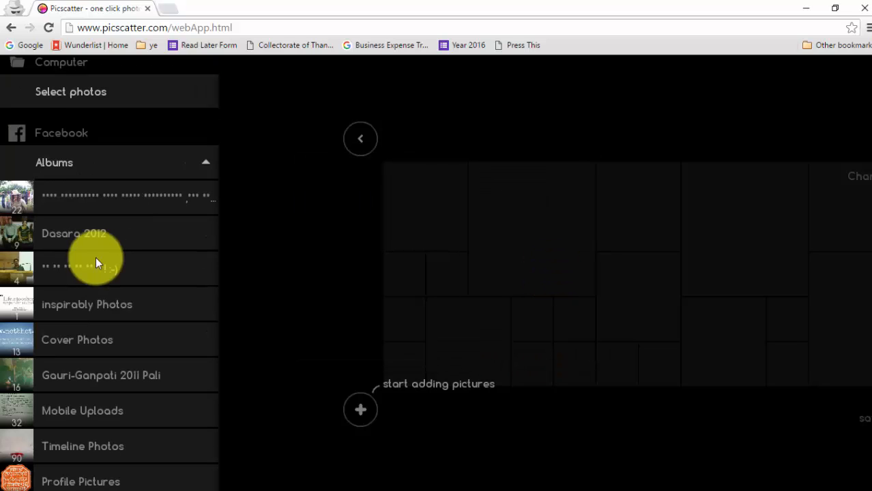
scroll(96, 264, up, 1)
scroll(96, 264, down, 2)
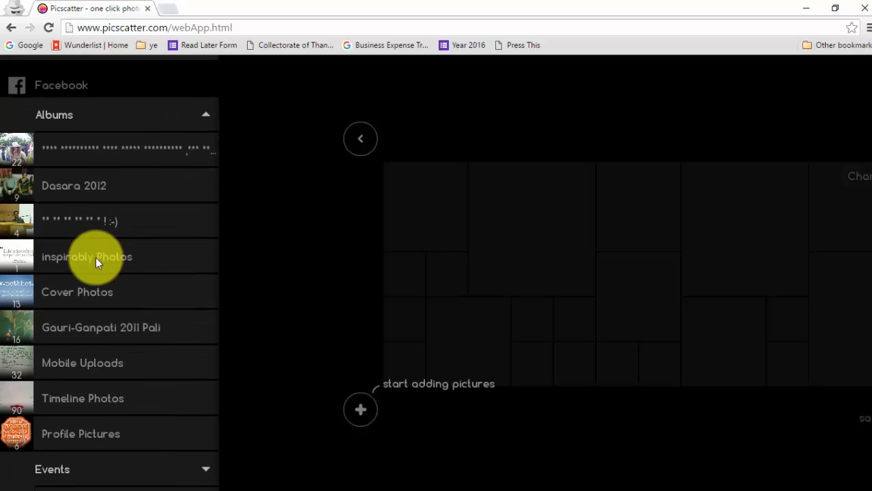
scroll(95, 257, down, 1)
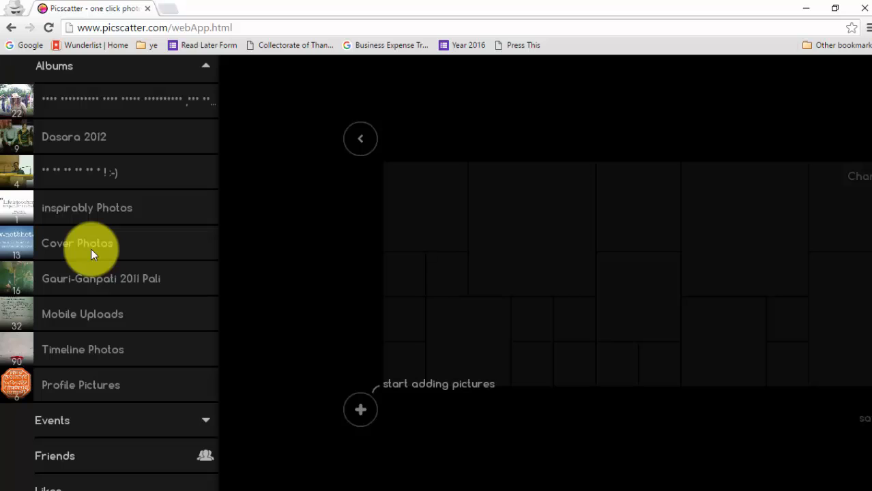
click(91, 248)
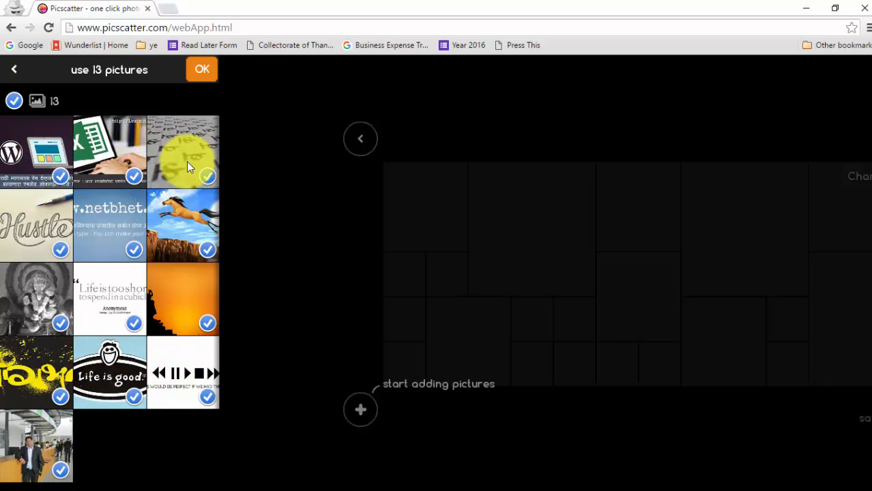
Step: Deselect the grey letter-pattern and leaping-horse pictures in the Cover Photos album, and reselect both
click(203, 177)
click(200, 251)
click(206, 178)
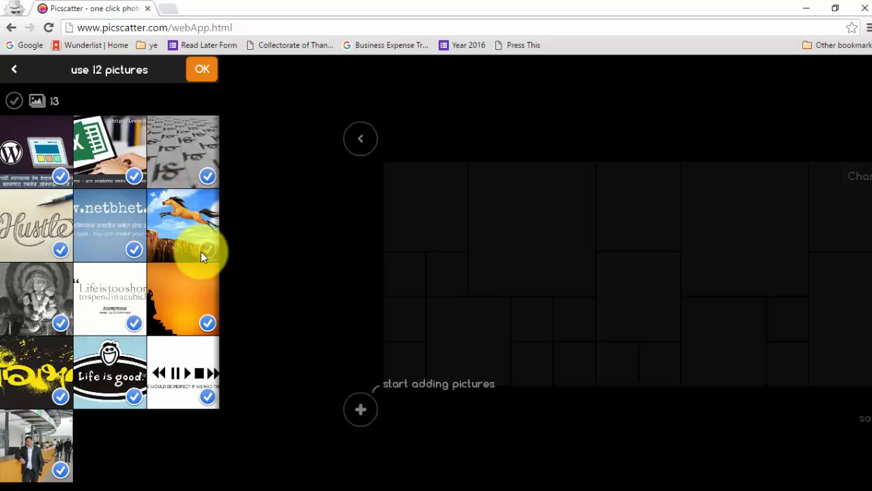
click(204, 251)
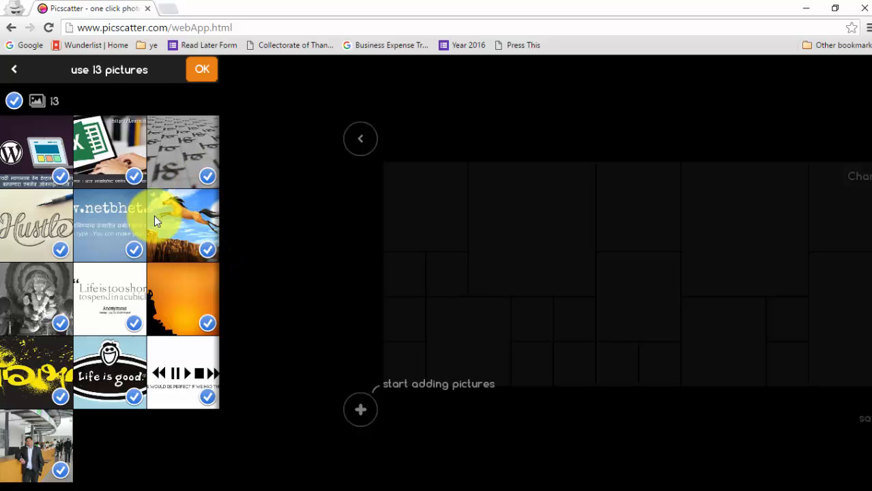
Step: Add all 13 Cover Photos pictures to the collage and shuffle the layout three times
click(203, 70)
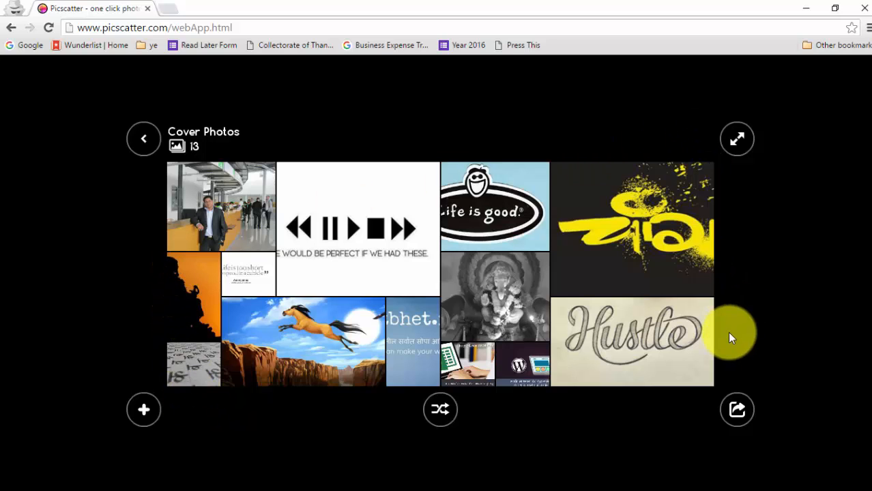
click(439, 411)
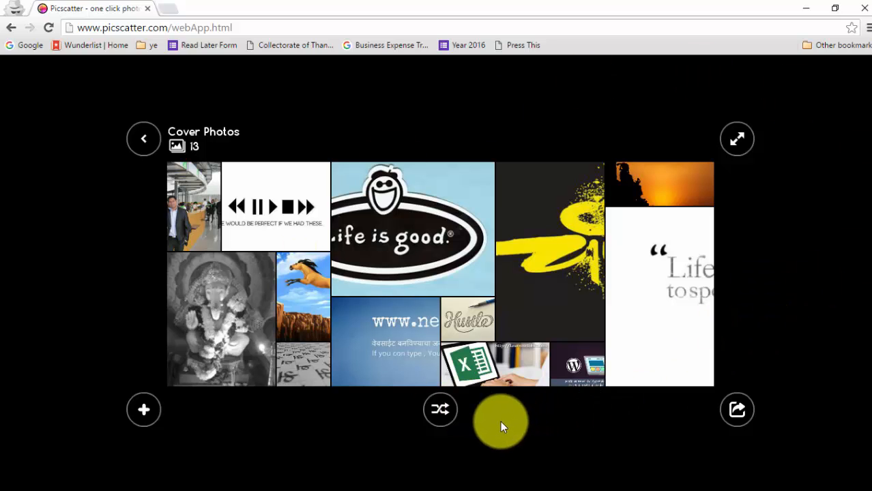
click(443, 411)
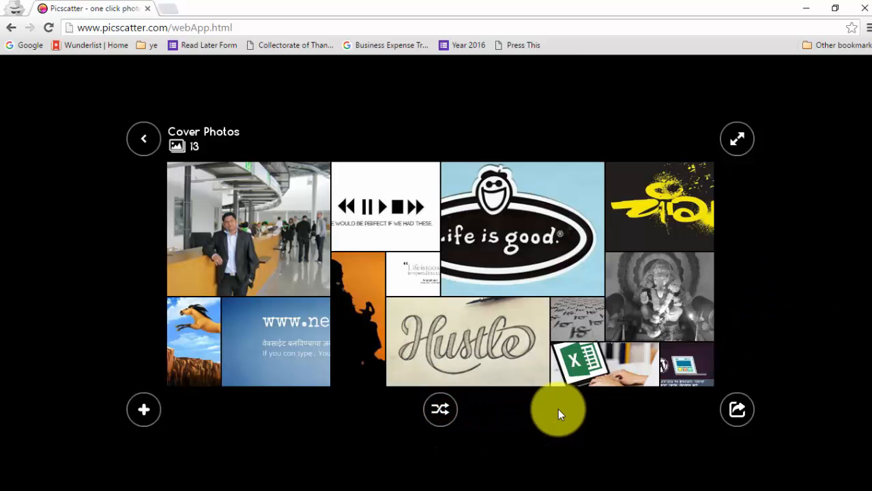
click(440, 409)
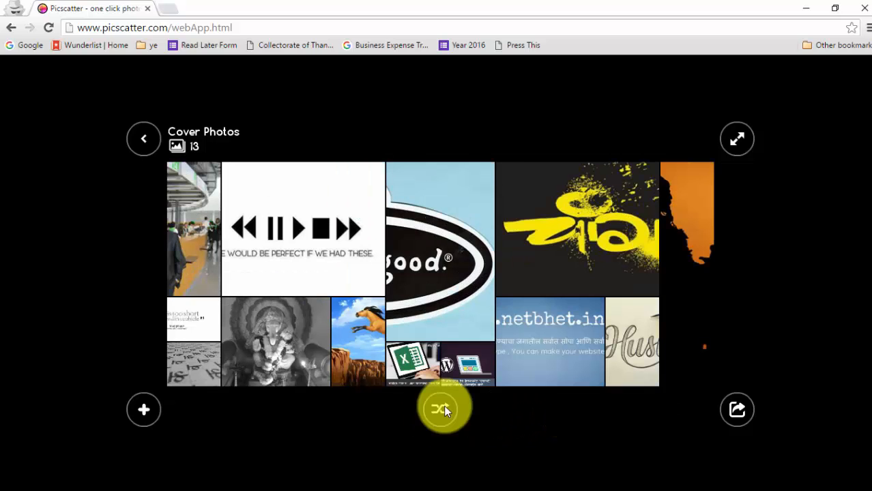
Step: Remove the white media-controls picture and the "Life is good" picture from the collage
click(321, 217)
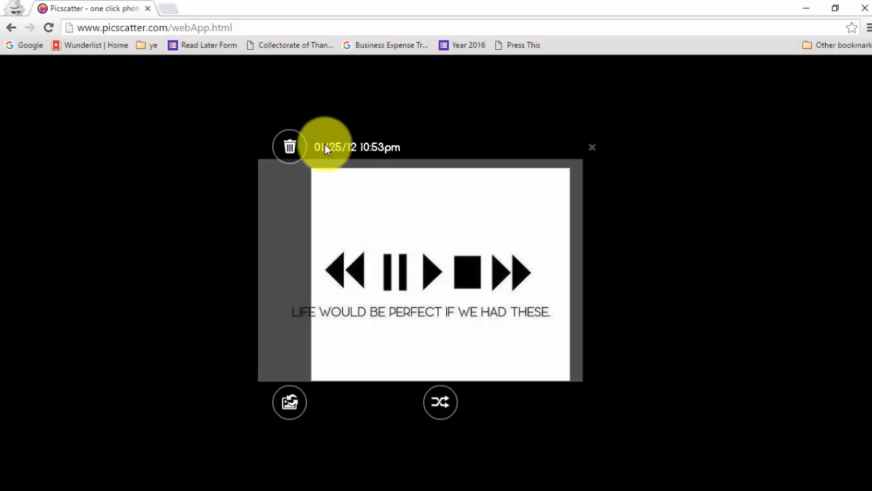
click(291, 148)
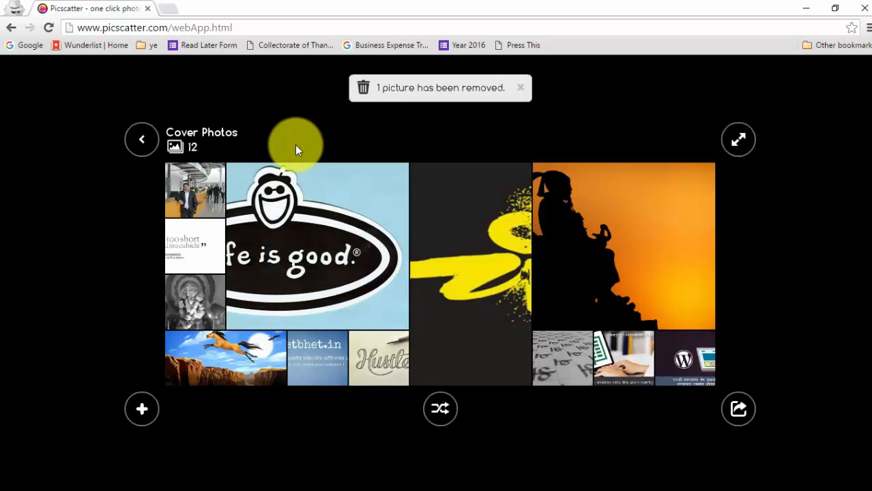
click(306, 253)
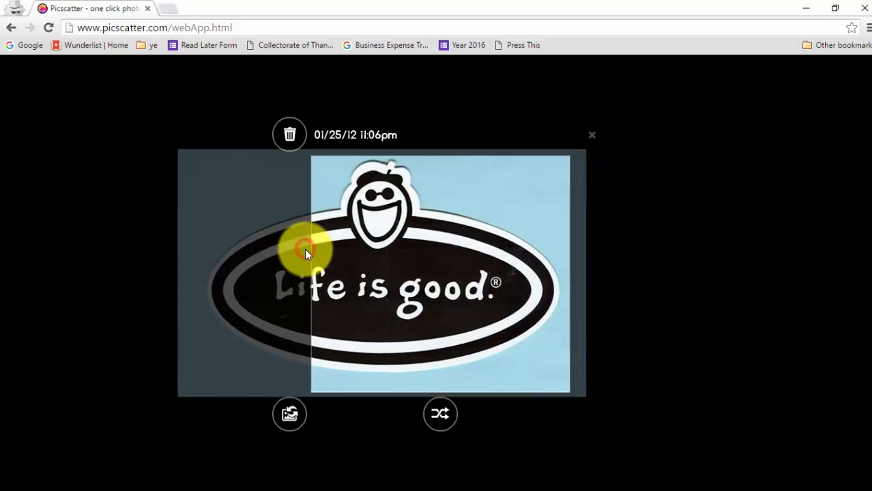
click(290, 135)
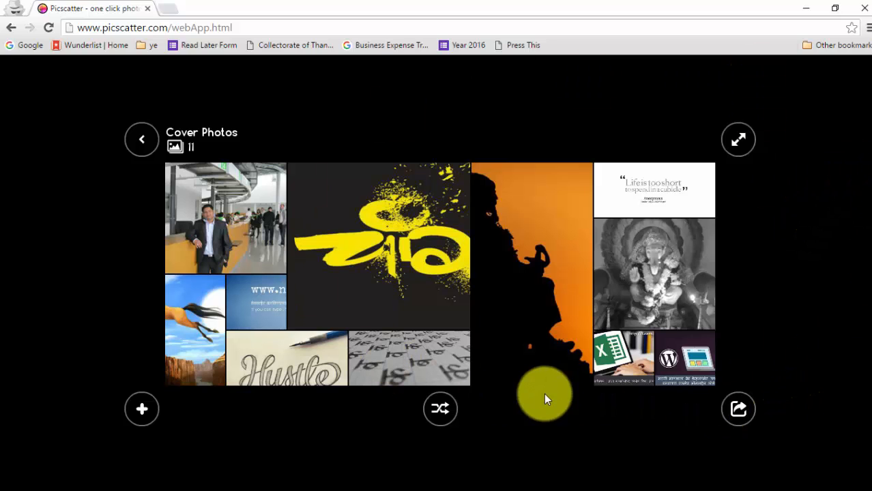
Step: Open the large yellow calligraphy tile for editing and shift its picture sideways within the crop frame
click(389, 242)
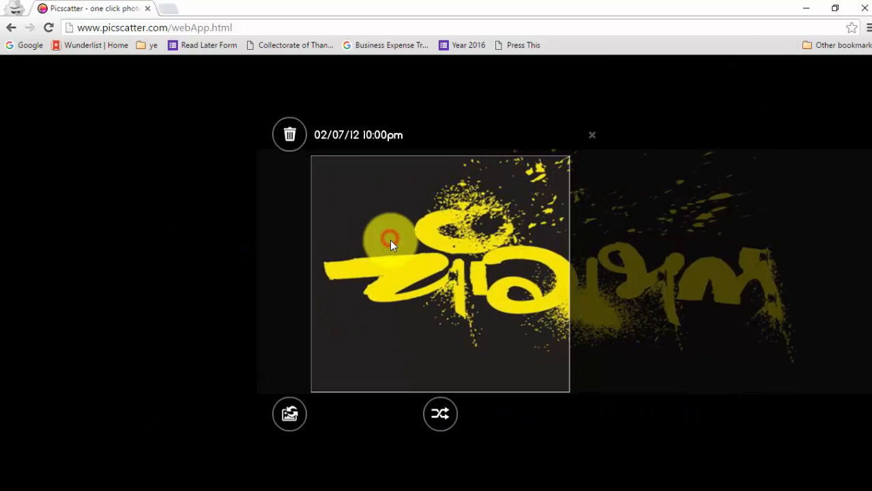
drag(499, 280, 414, 281)
drag(512, 260, 411, 276)
drag(522, 295, 705, 297)
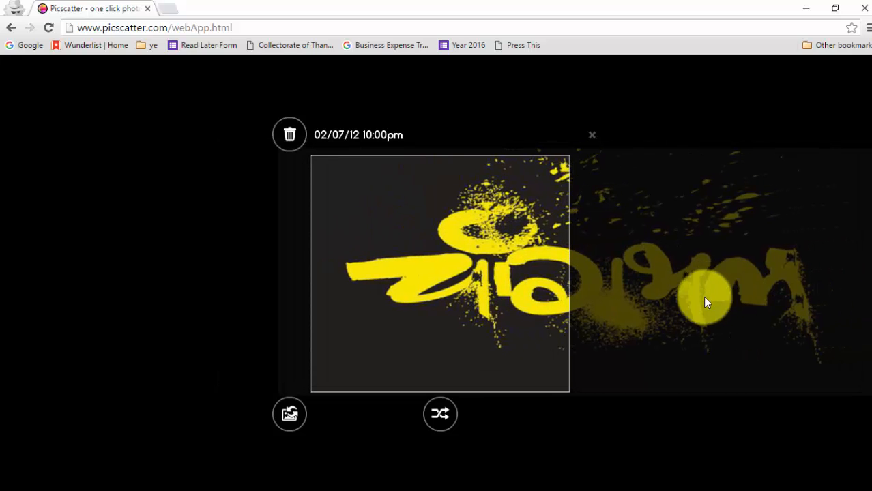
Step: Swap the open tile's picture for the leaping horse, position the whole horse inside the frame, and return to the collage
click(443, 413)
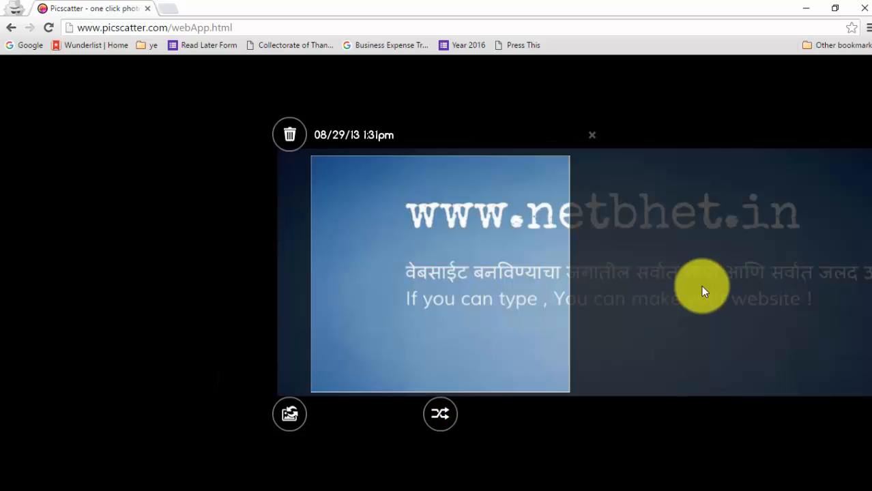
click(447, 413)
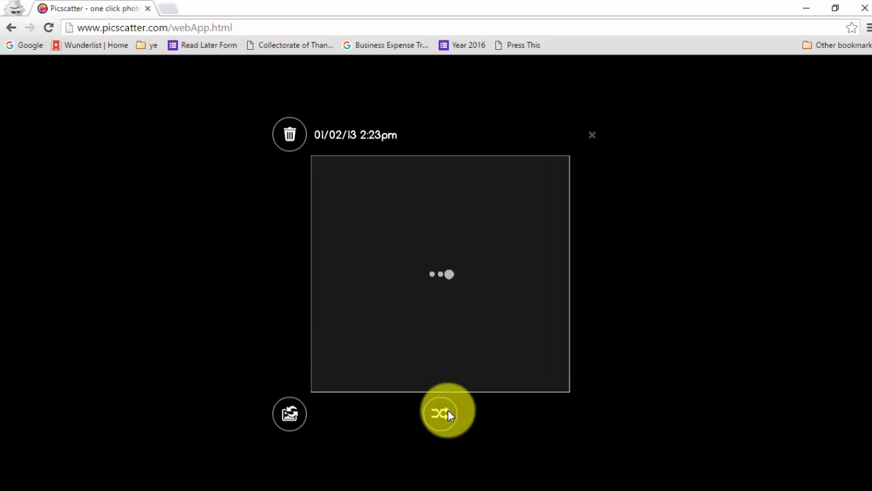
drag(512, 280, 391, 285)
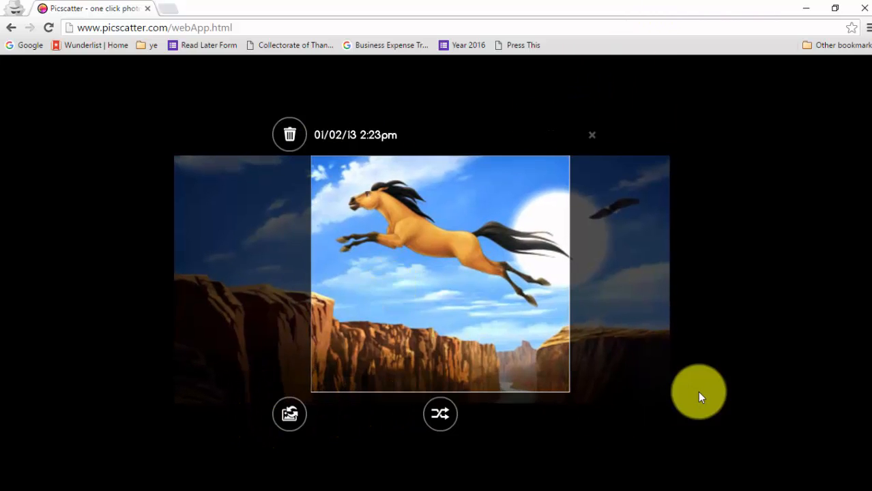
click(674, 92)
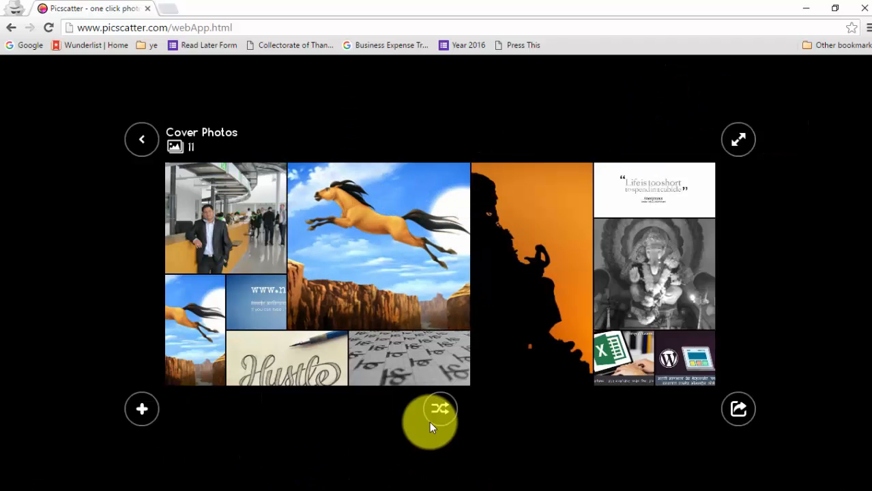
Step: Shift the orange silhouette picture within its tile so the whole seated figure's head is inside the frame, and return to the collage
click(517, 252)
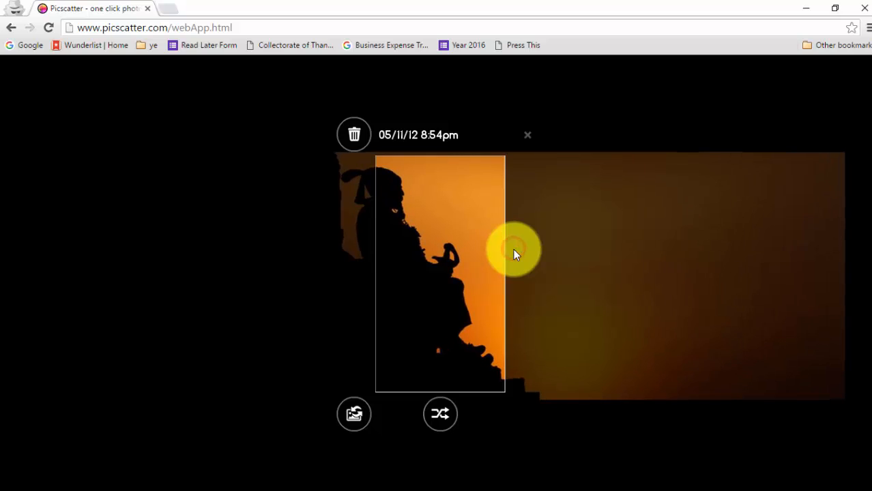
click(449, 302)
drag(469, 307, 484, 302)
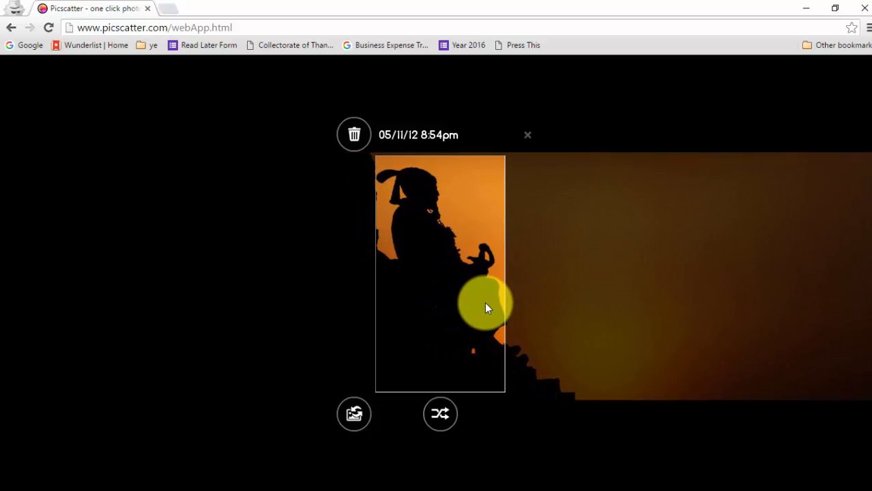
click(663, 98)
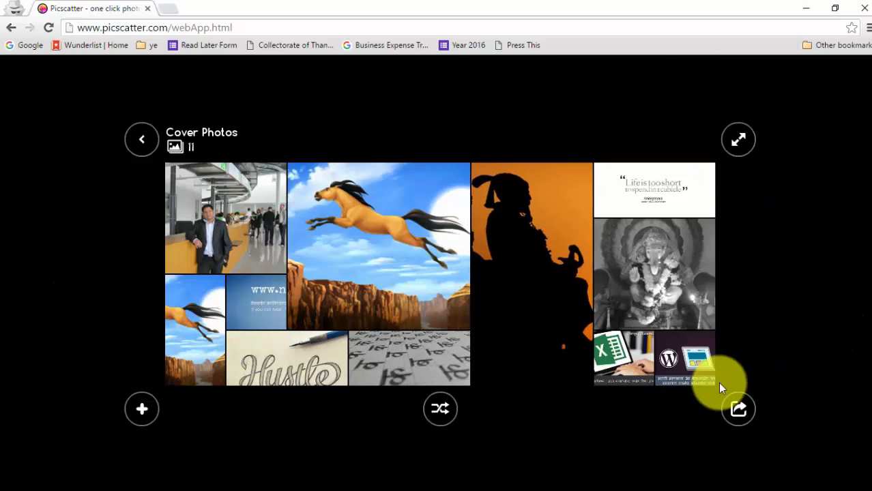
click(251, 307)
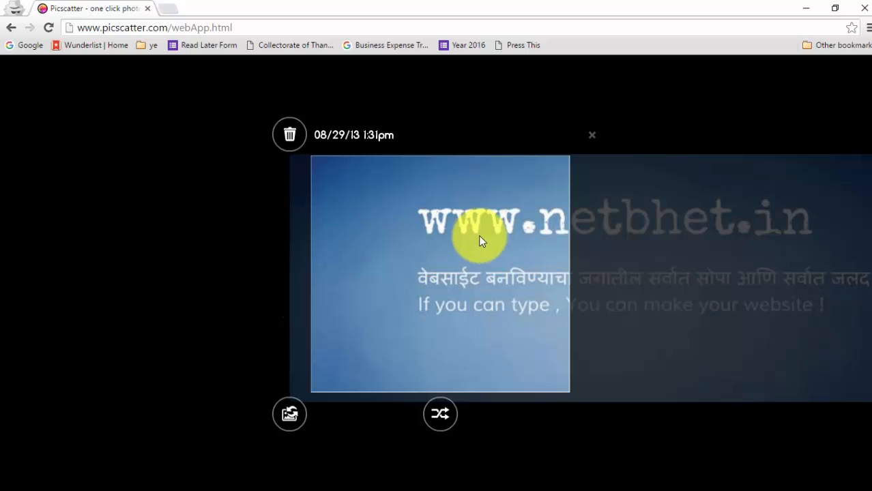
drag(490, 279, 327, 286)
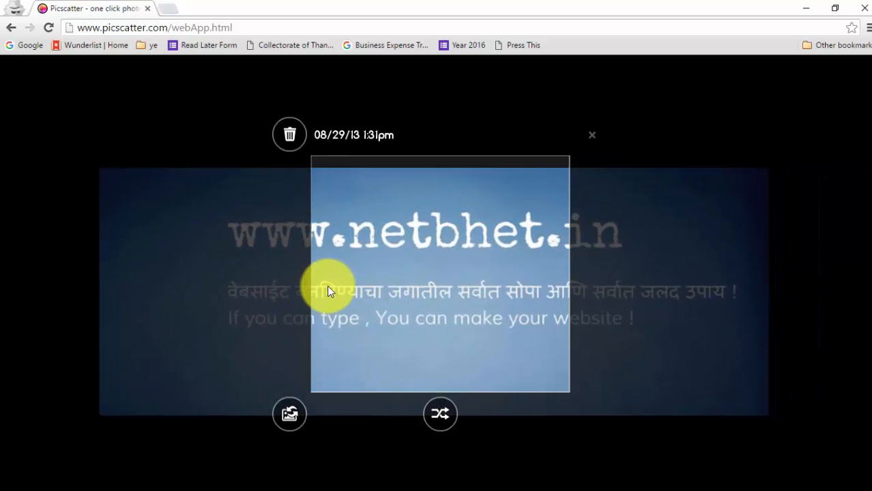
click(753, 82)
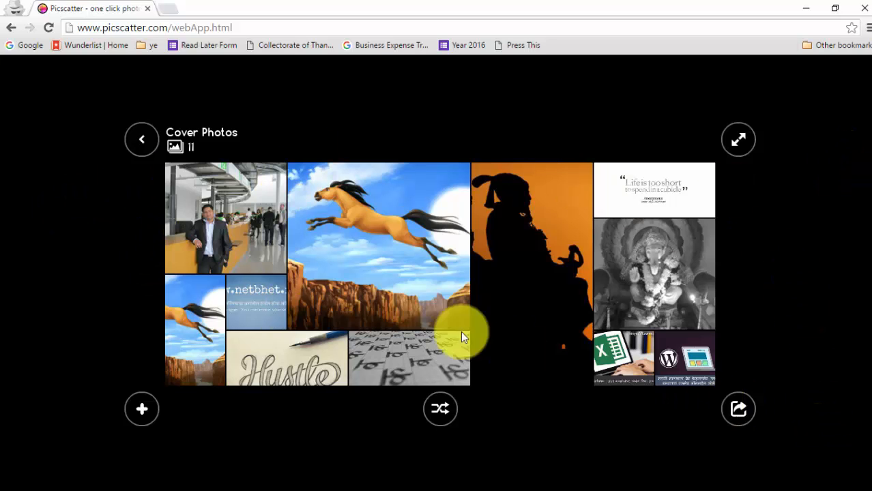
Step: Proceed to the export page of the collage and check the offer for removing the branding, without buying it
click(738, 411)
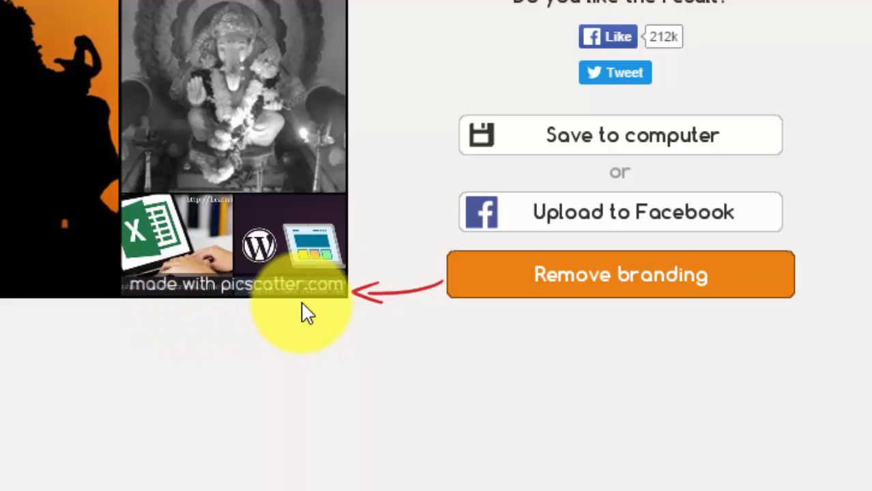
click(632, 280)
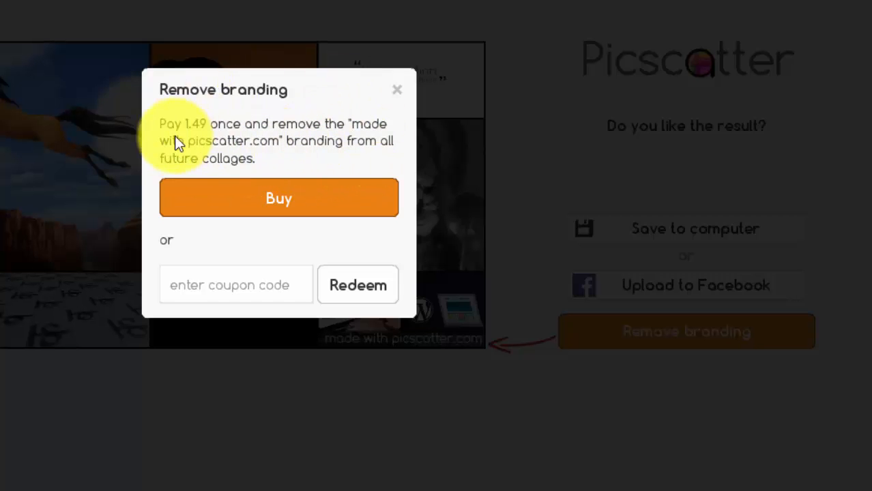
click(396, 93)
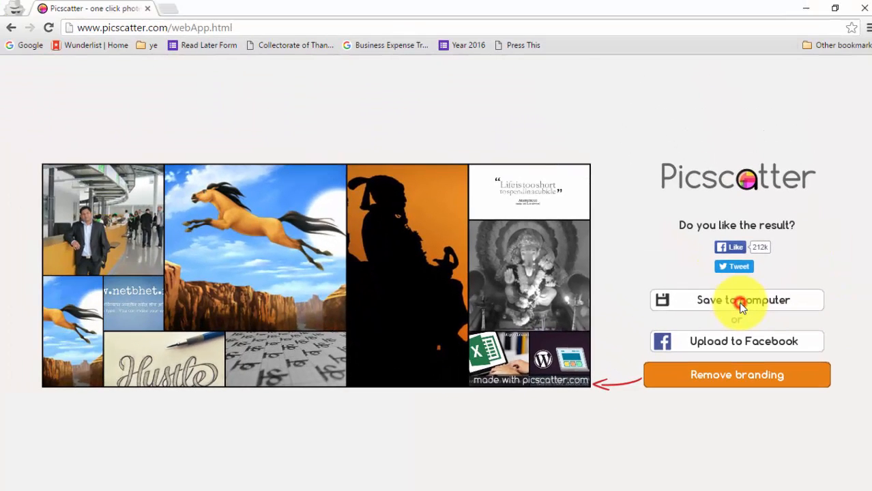
Step: Save the collage to the Desktop as the JPEG image Cover Photos_1327410300000.jpg and open the saved picture from there
click(692, 234)
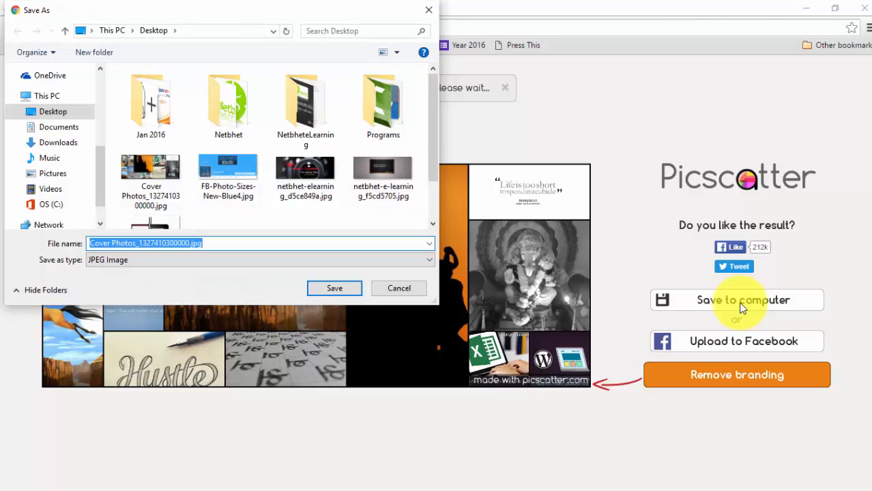
click(330, 288)
click(810, 8)
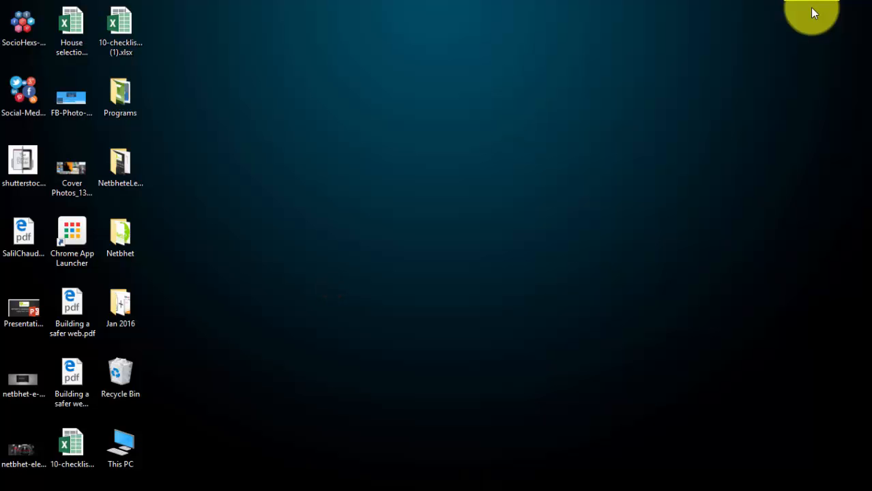
click(462, 156)
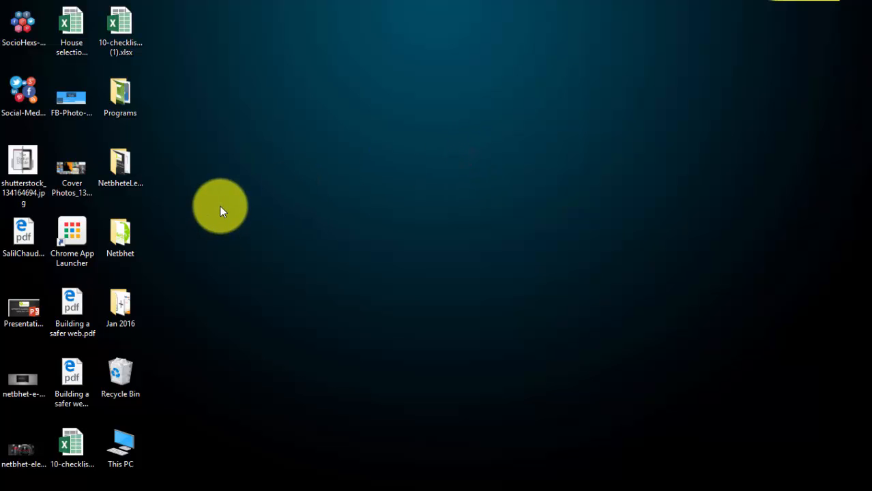
click(79, 173)
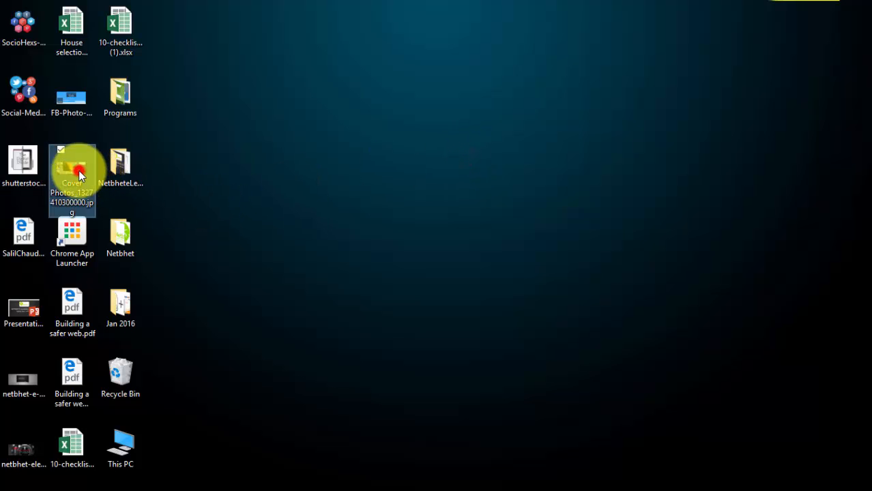
double_click(80, 173)
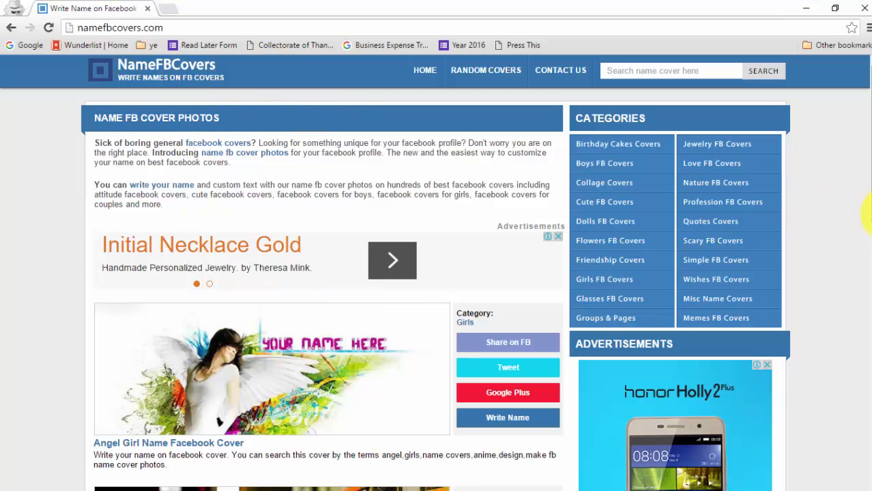
Step: Examine the name cover templates on the first page of namefbcovers.com, down to the page links
scroll(861, 239, down, 3)
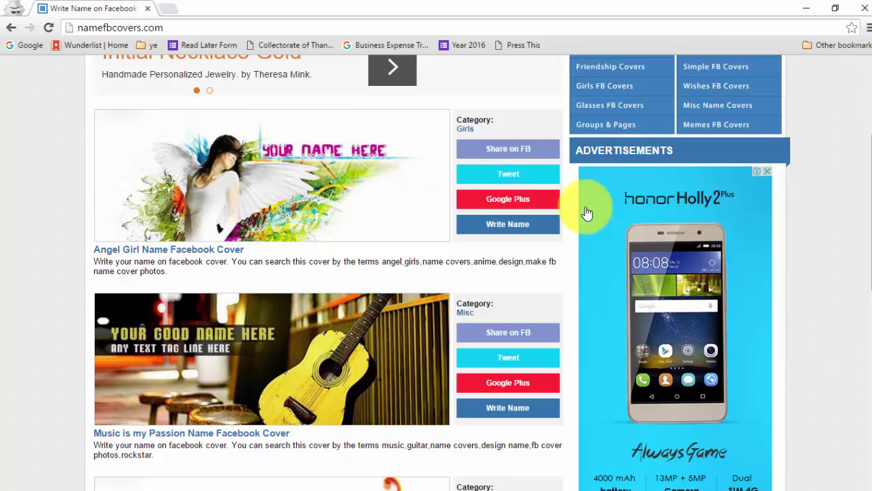
scroll(568, 261, up, 3)
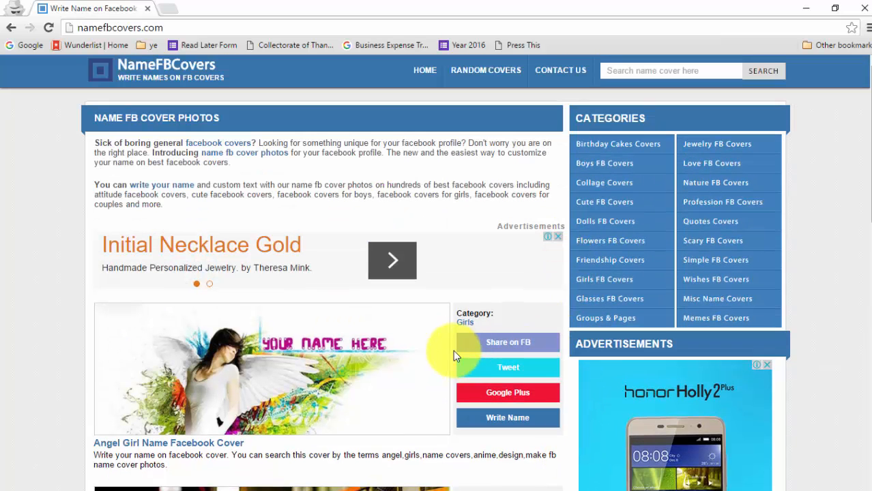
scroll(456, 348, down, 8)
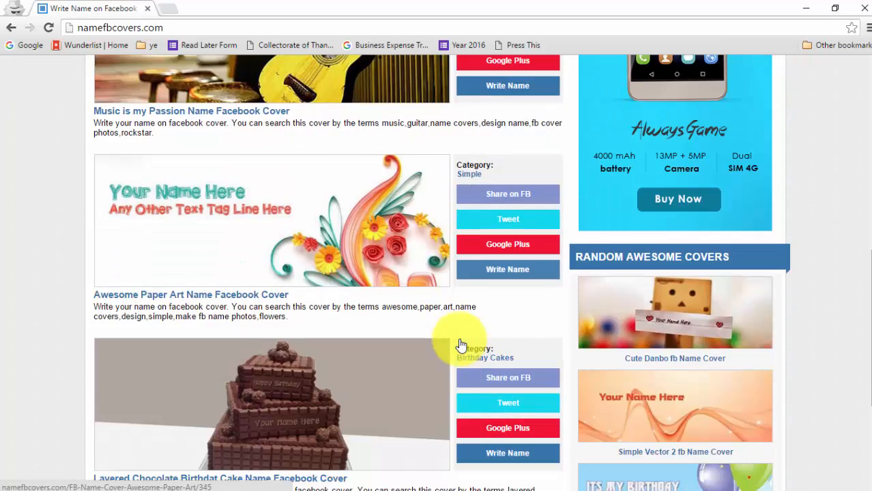
scroll(461, 345, down, 1)
scroll(241, 358, down, 1)
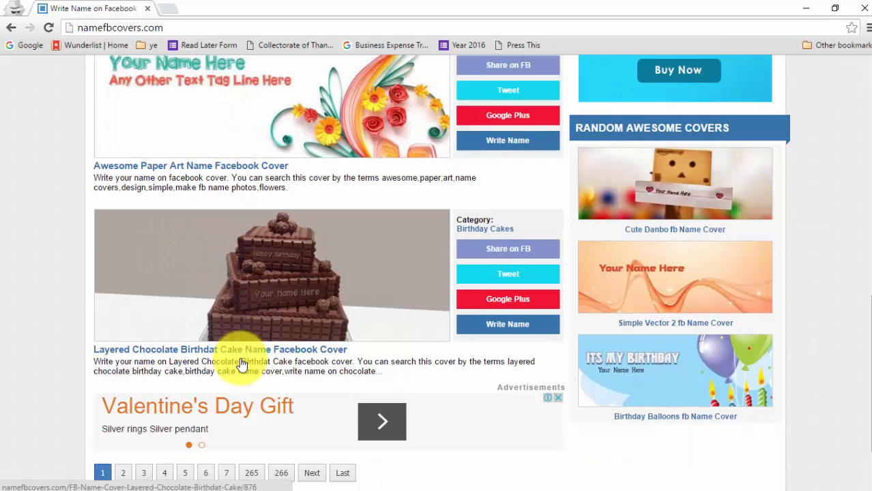
scroll(241, 364, down, 1)
scroll(241, 363, up, 5)
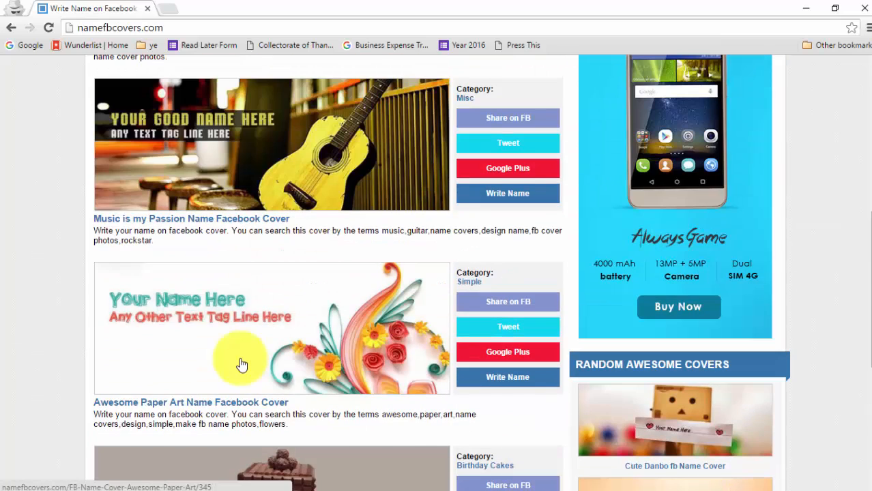
scroll(242, 364, up, 3)
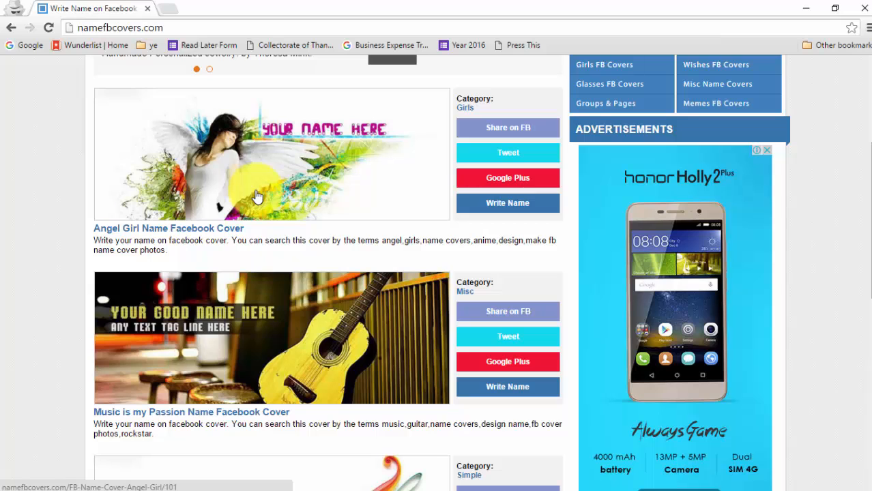
scroll(256, 197, down, 8)
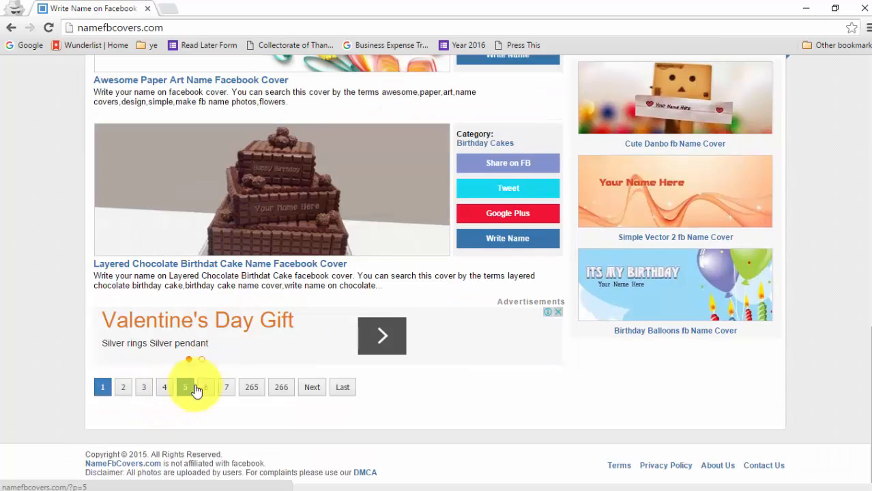
Step: Go to the second page of name covers, look through its templates, and return to the category list
click(312, 387)
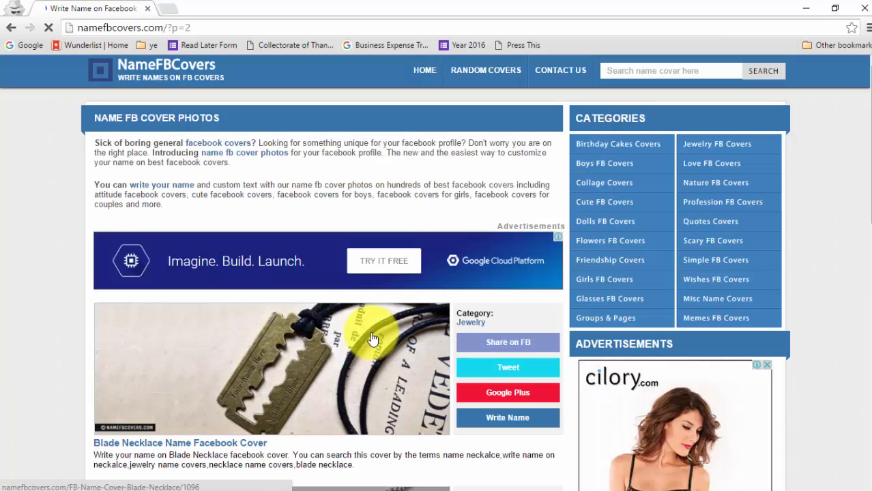
scroll(372, 340, down, 7)
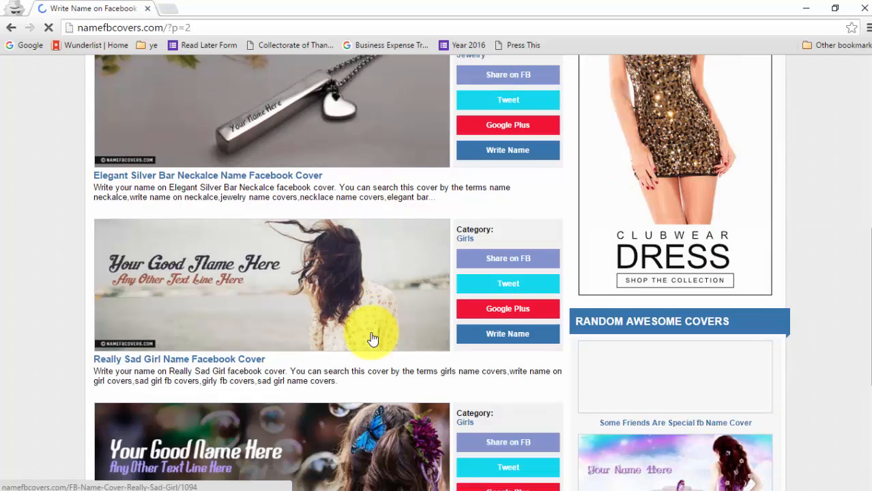
scroll(256, 279, down, 2)
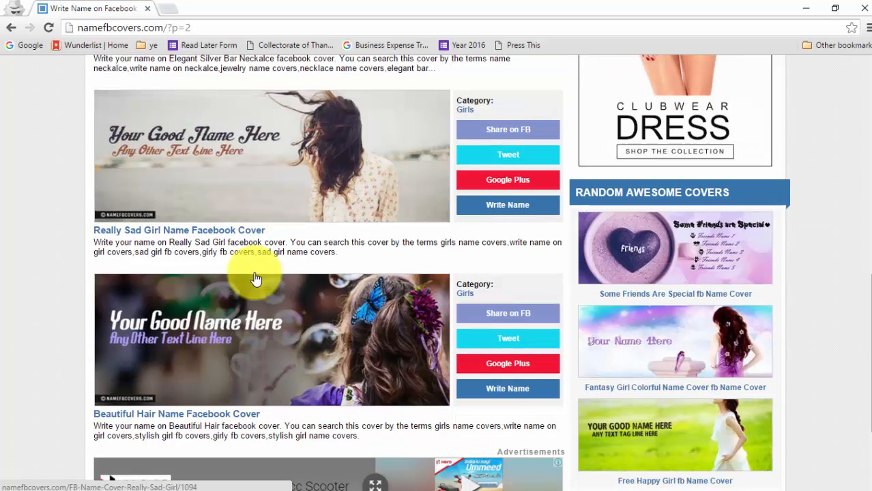
scroll(254, 325, down, 2)
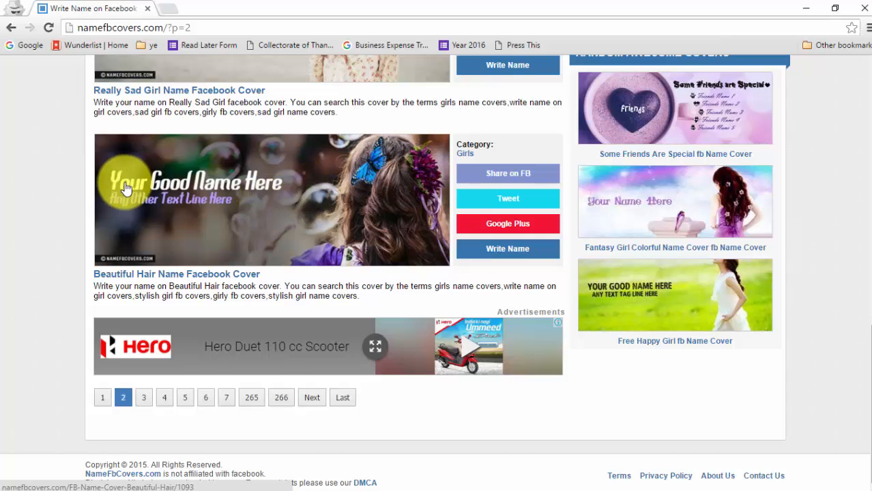
scroll(386, 226, up, 2)
scroll(385, 225, up, 8)
scroll(387, 225, up, 2)
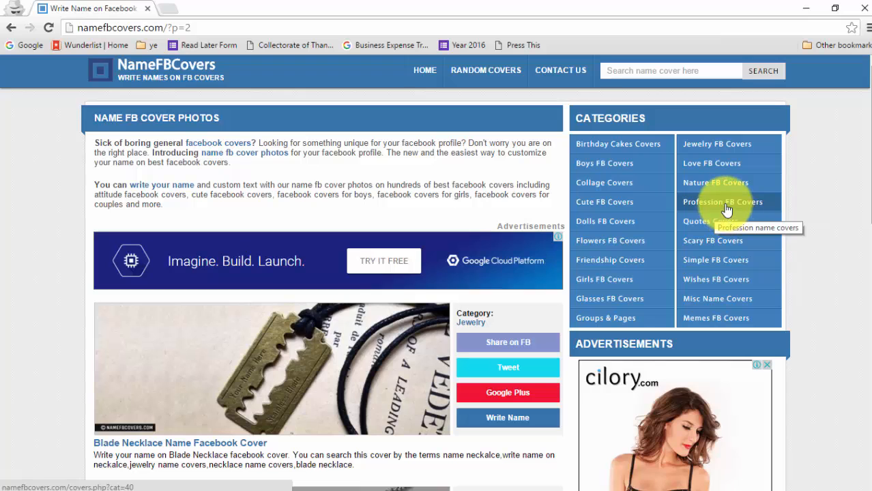
Step: Open the Profession FB Covers category and examine the templates on its first page
click(727, 212)
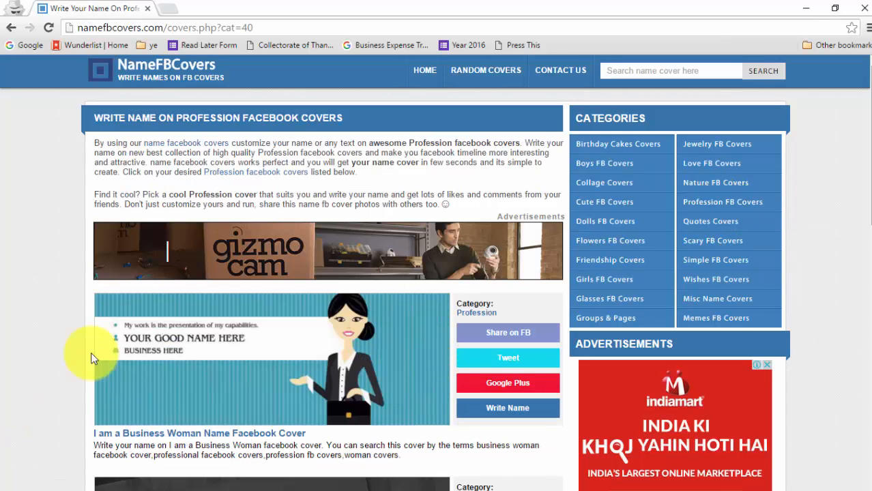
scroll(380, 333, down, 2)
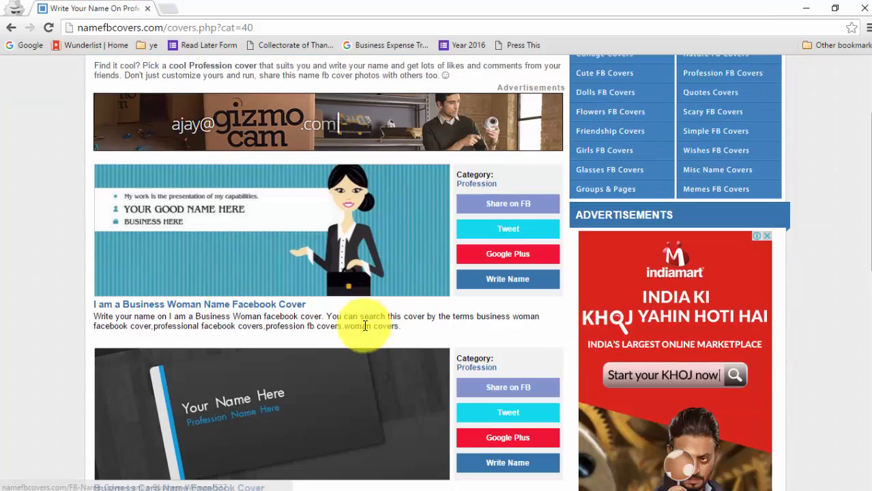
scroll(317, 273, down, 2)
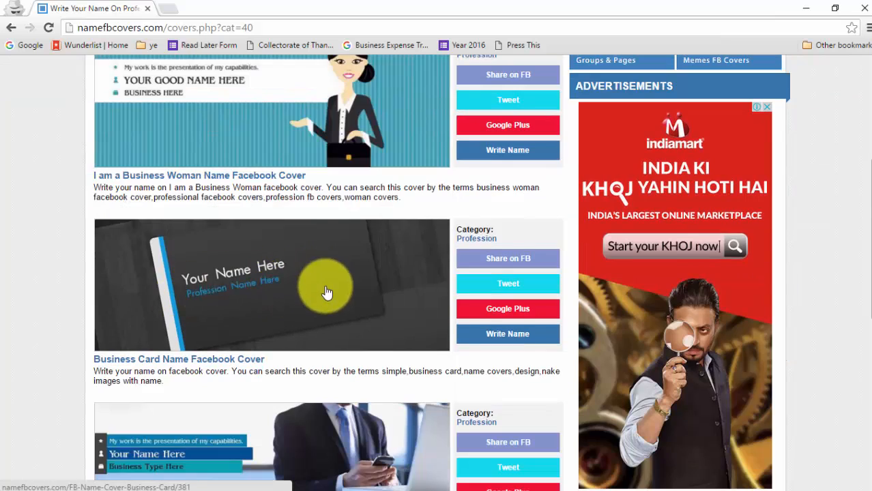
scroll(321, 299, down, 2)
scroll(300, 319, down, 1)
scroll(298, 314, down, 4)
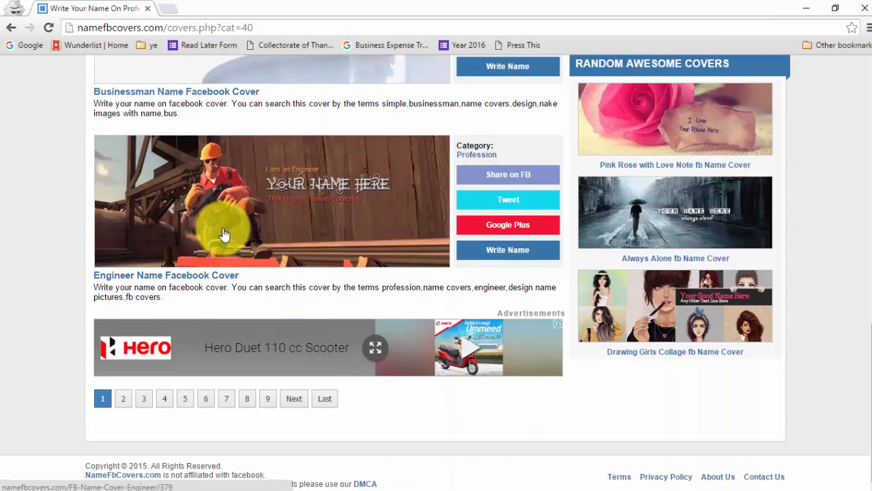
scroll(224, 234, up, 1)
scroll(381, 266, up, 4)
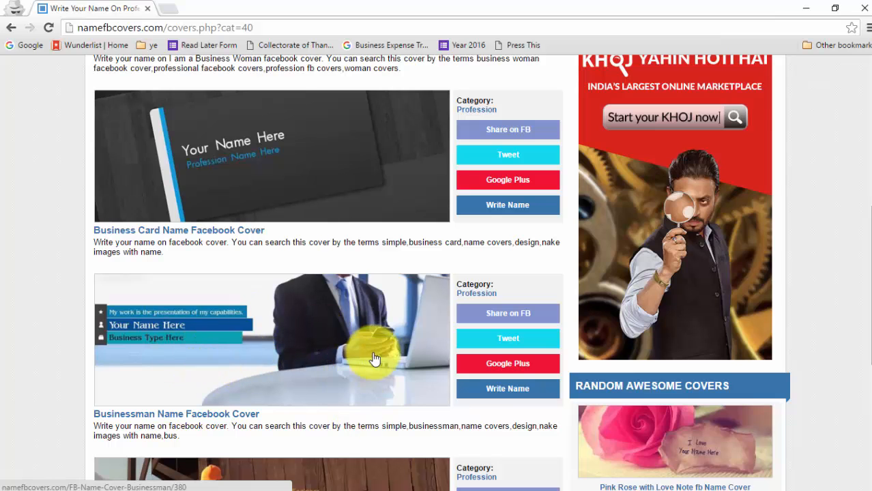
scroll(372, 356, down, 5)
Step: Go to the second page of profession covers and look through the teacher, programmer and photographer templates
click(292, 399)
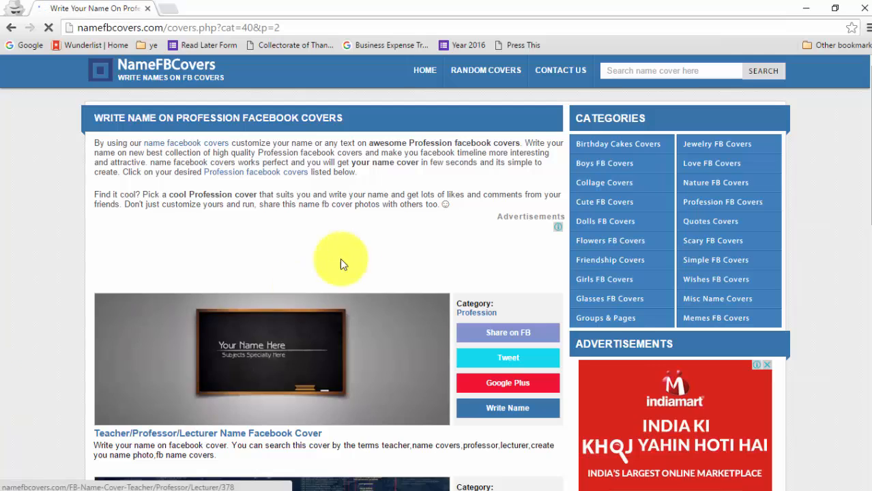
scroll(379, 207, down, 2)
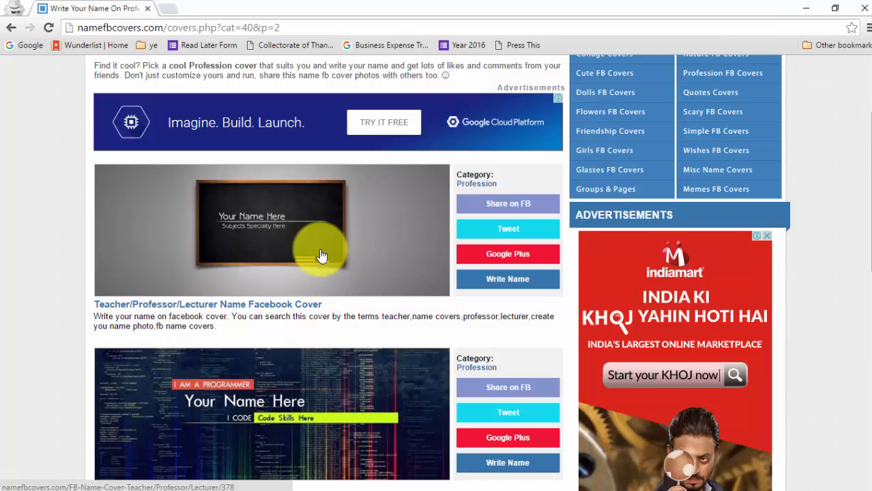
scroll(321, 255, down, 2)
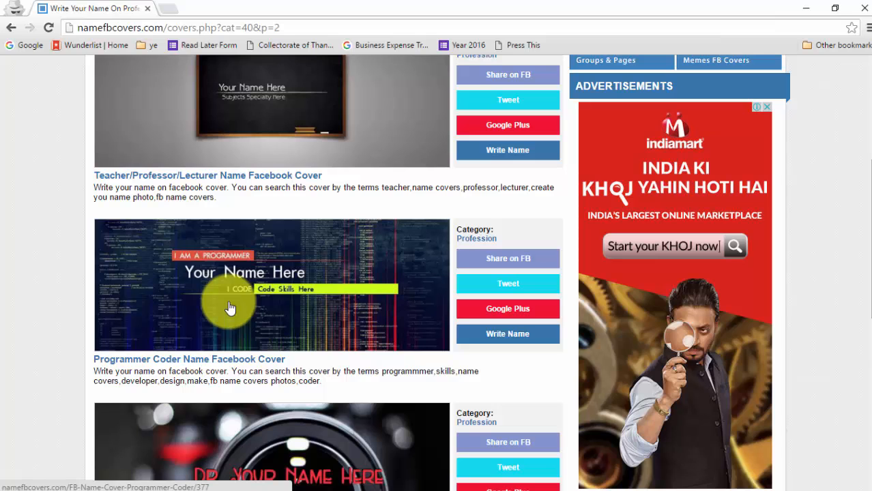
scroll(341, 307, down, 3)
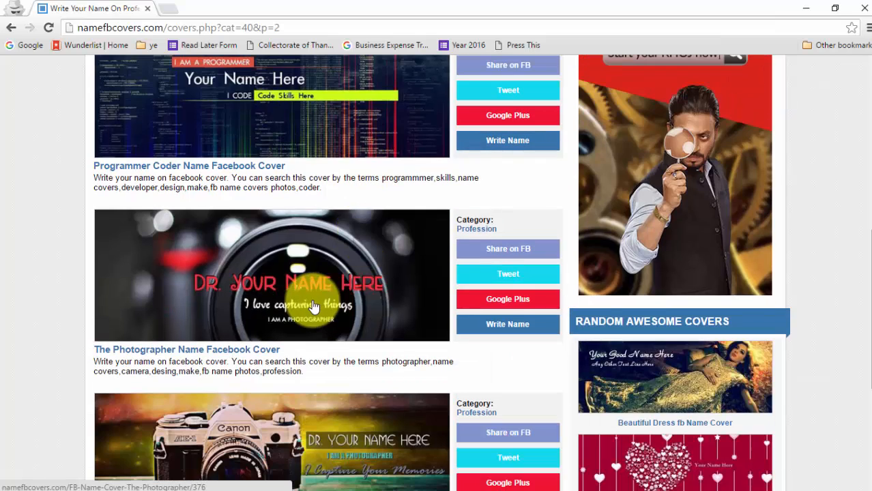
Step: Examine the remaining profession covers on the second page, including the photographer templates, and look through the third page
scroll(324, 300, down, 2)
scroll(341, 335, down, 1)
scroll(340, 333, up, 3)
scroll(341, 338, down, 4)
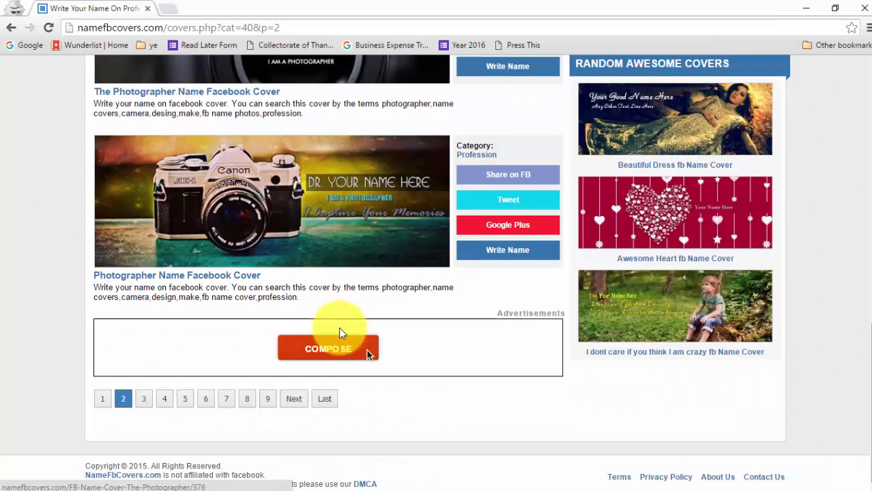
click(144, 400)
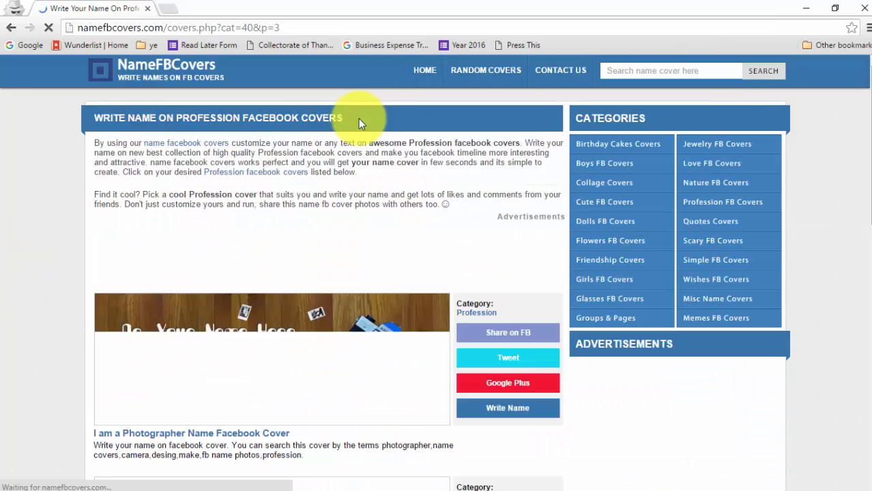
scroll(359, 123, down, 15)
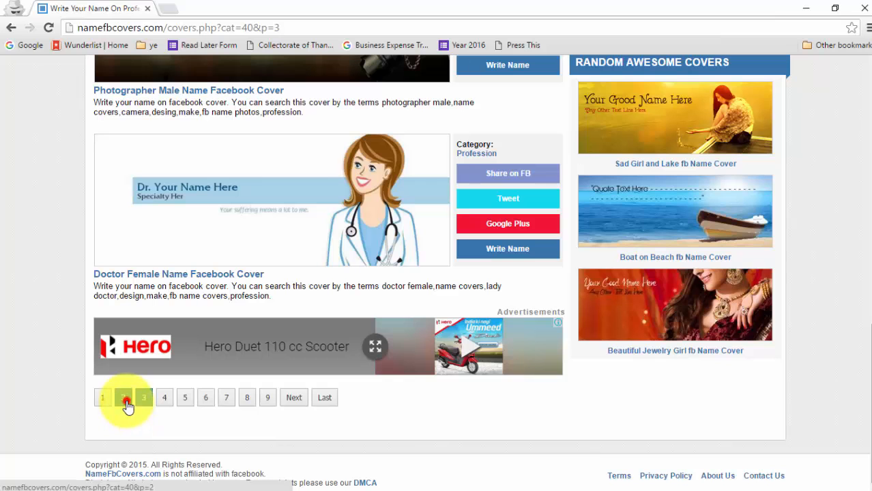
Step: Return to the second page of profession covers and open the Teacher/Professor/Lecturer template's name and subjects form
click(126, 401)
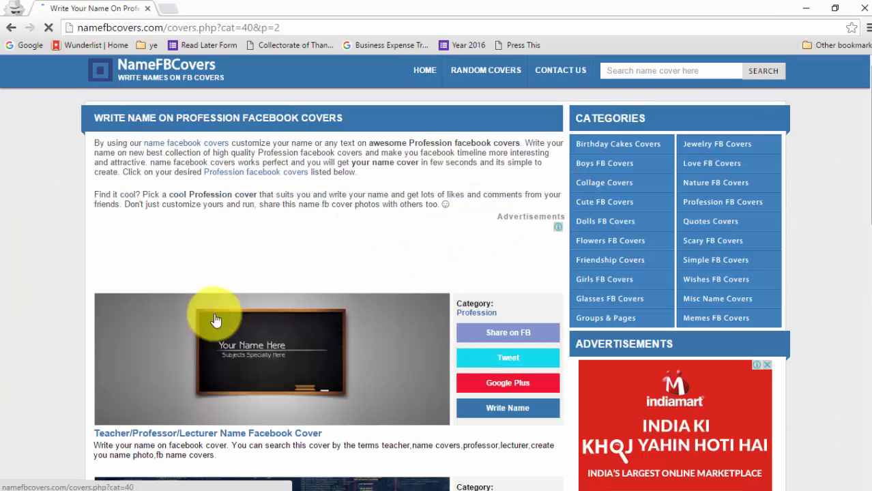
scroll(390, 285, down, 2)
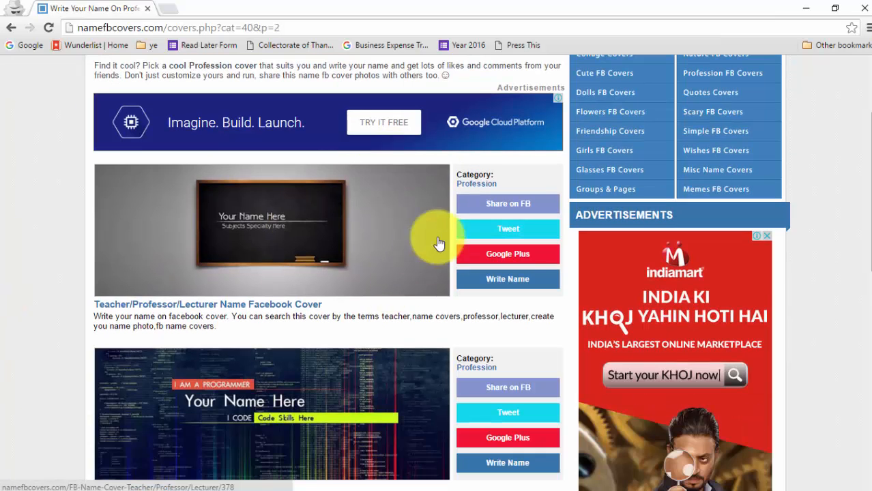
click(516, 285)
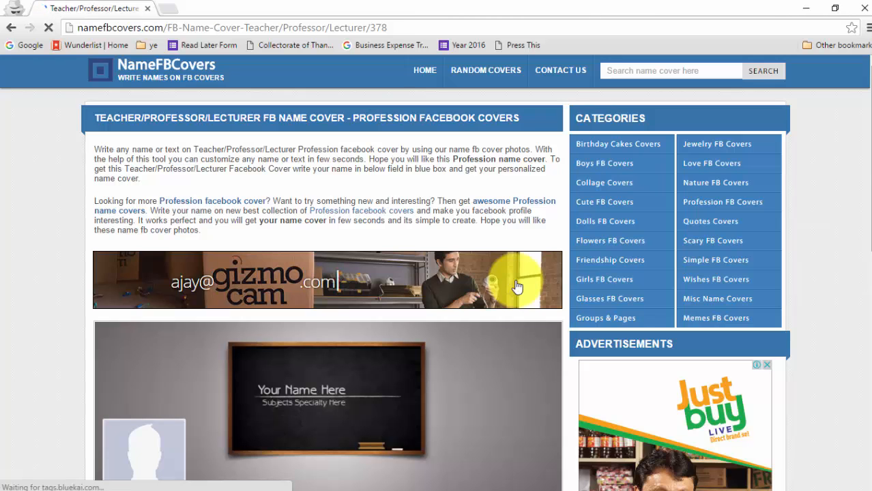
scroll(516, 286, down, 1)
scroll(516, 281, down, 2)
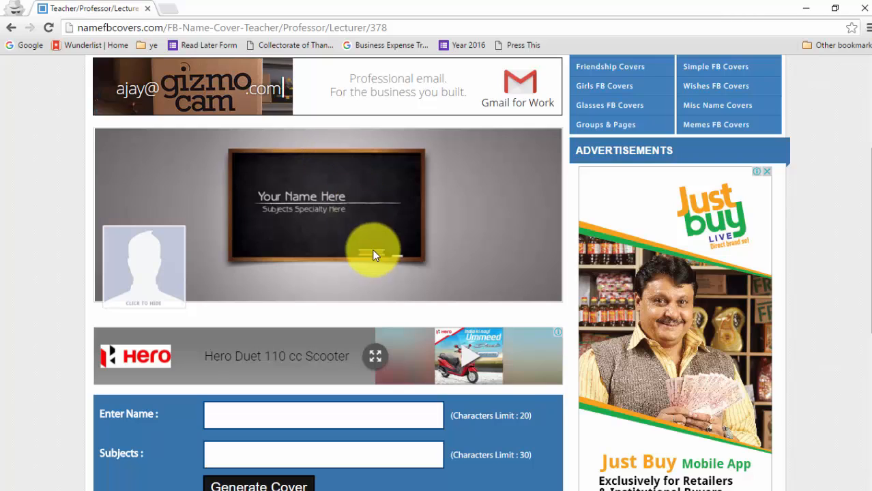
scroll(327, 282, down, 2)
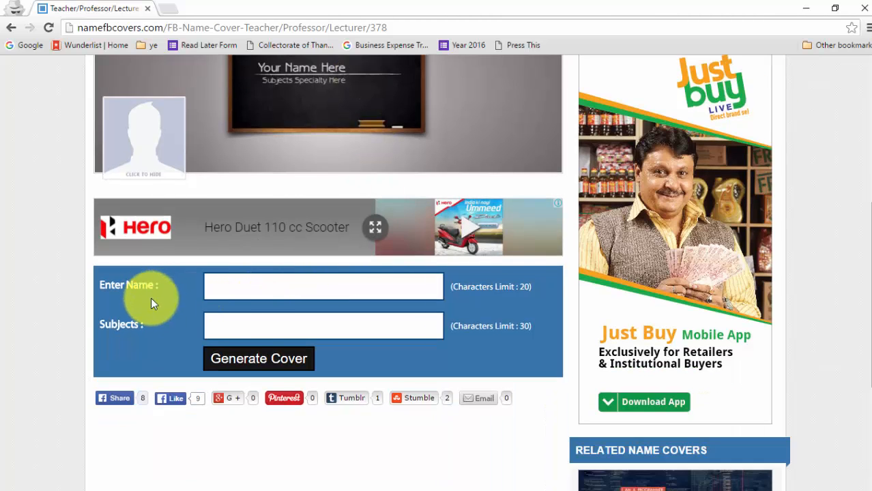
scroll(277, 216, up, 1)
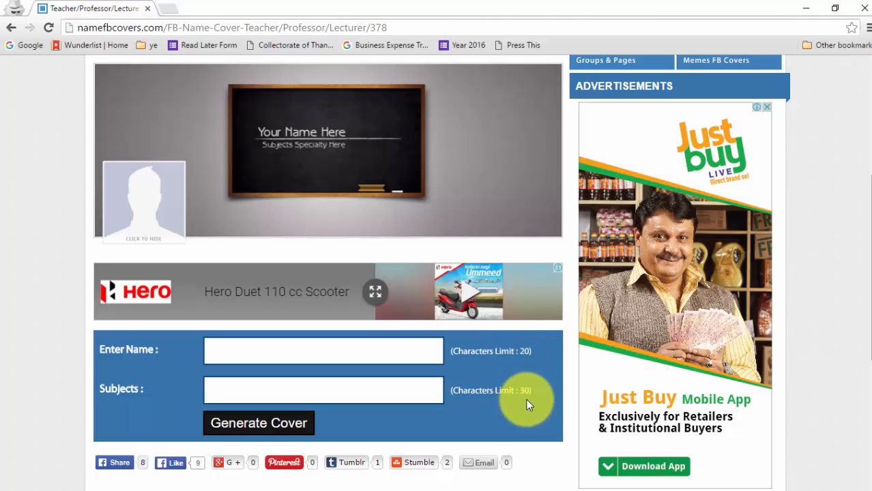
Step: Enter NETBHET E-LEARNING as the name for the teacher cover
click(411, 349)
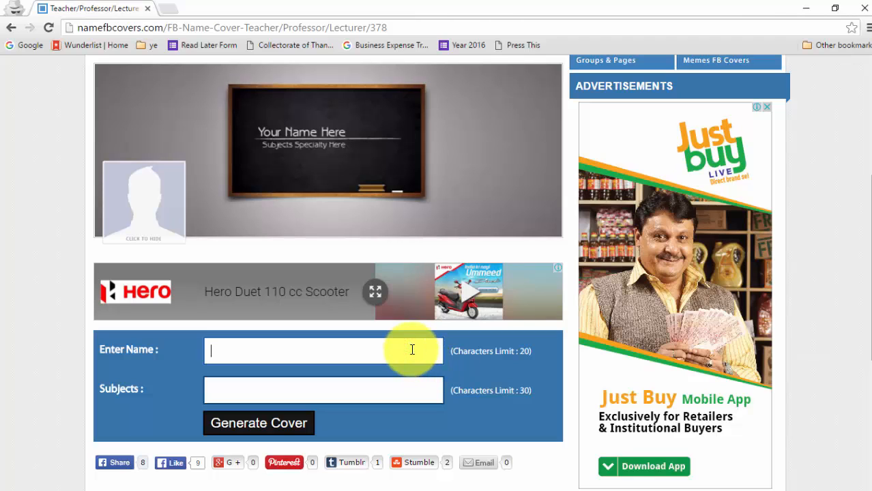
text(NETBHET ELE)
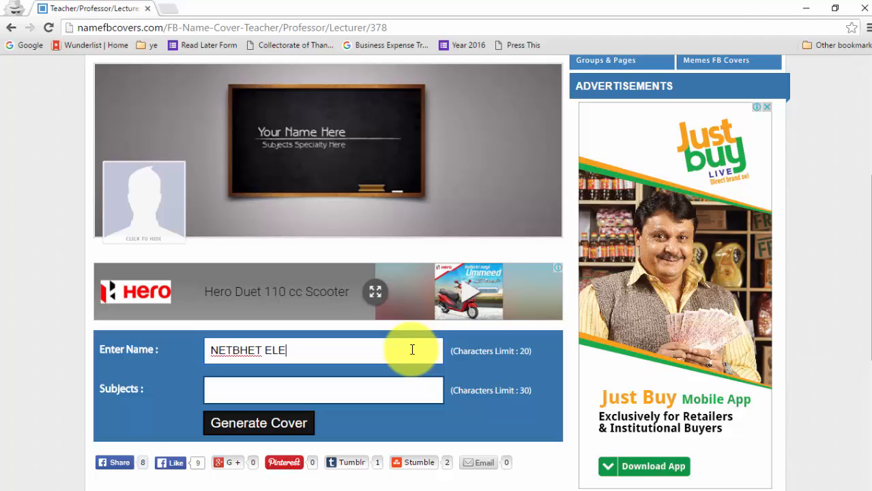
text(ARNING SO)
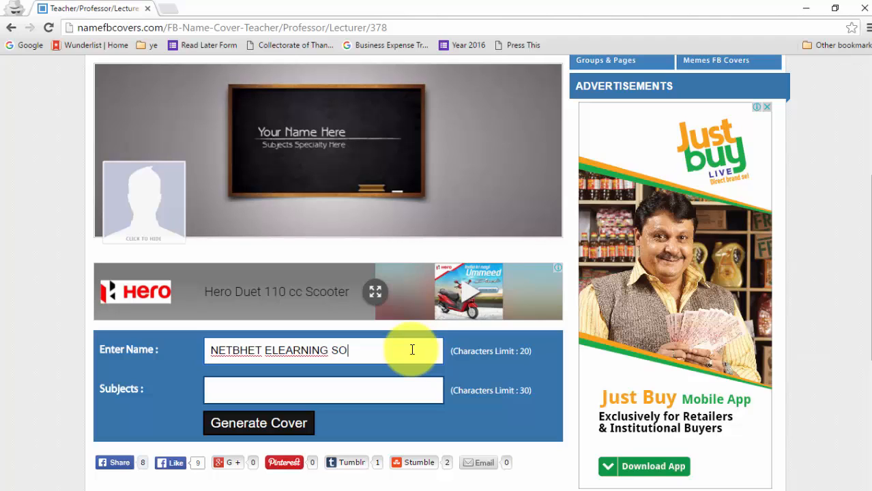
key(BackSpace)
key(BackSpace)
click(272, 352)
text(-)
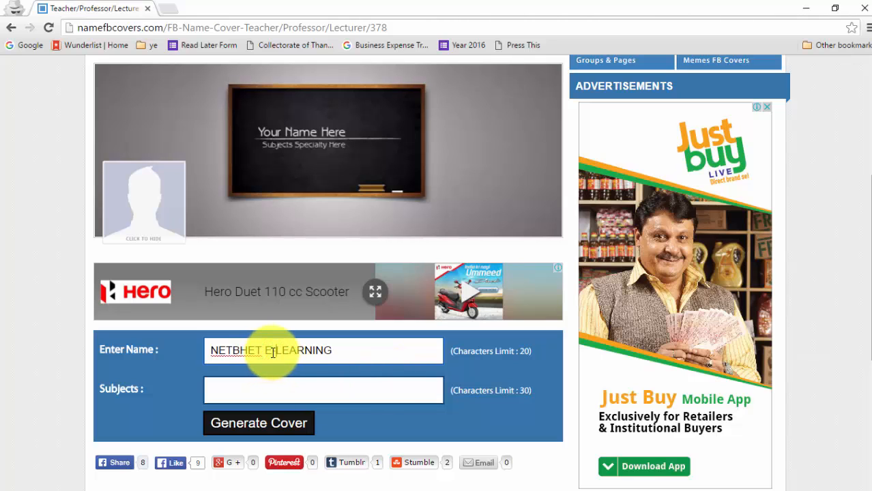
click(273, 397)
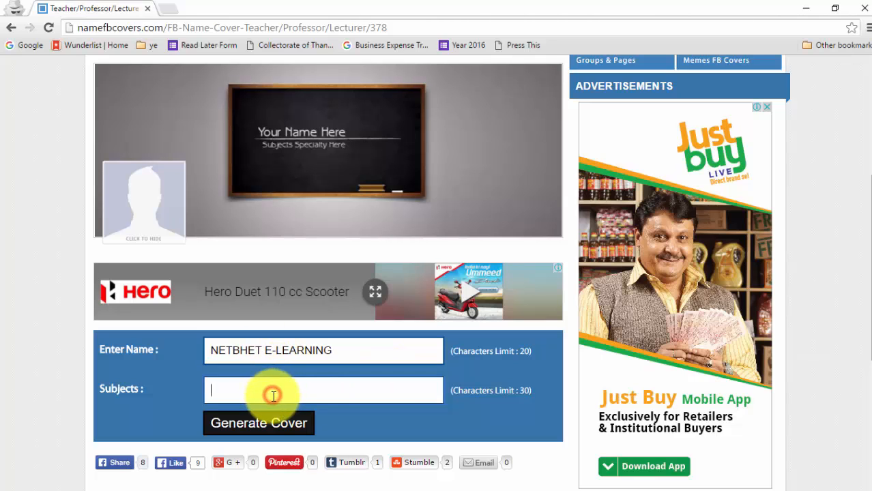
text(H)
key(BackSpace)
text(http://learn)
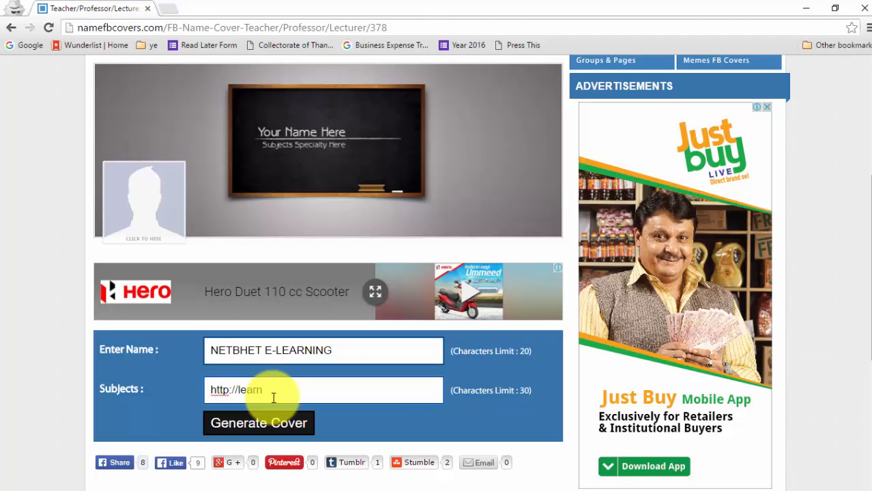
text(.netbhet.com)
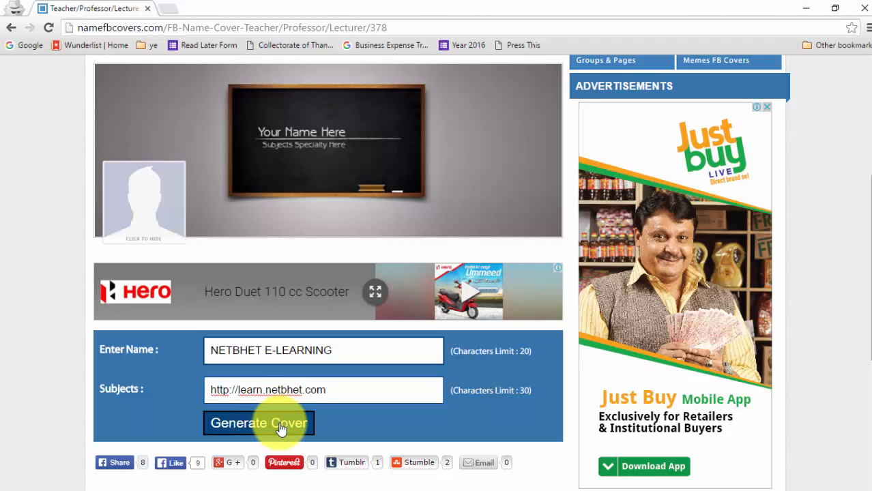
click(282, 425)
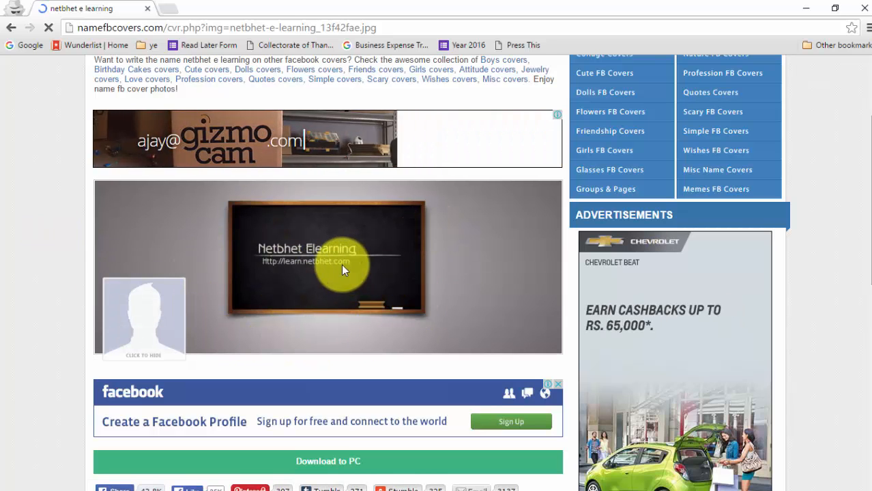
Step: Download the generated chalkboard cover to the PC and open the saved image
scroll(341, 265, down, 3)
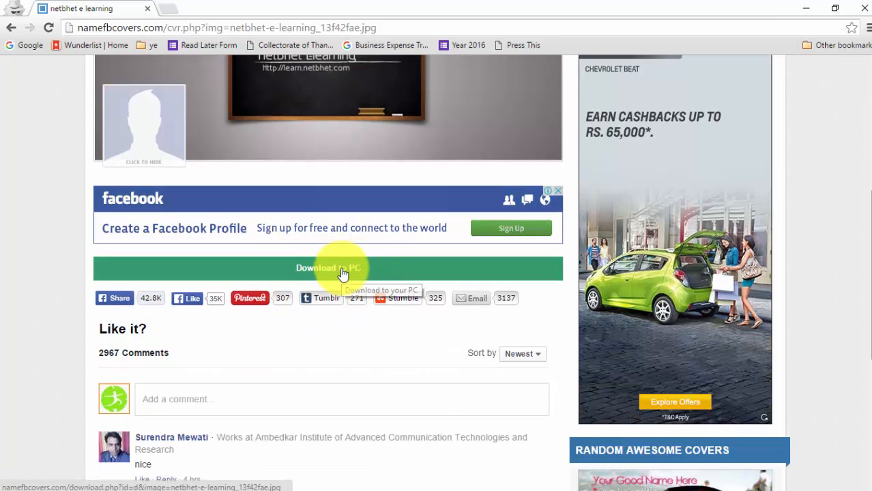
click(344, 271)
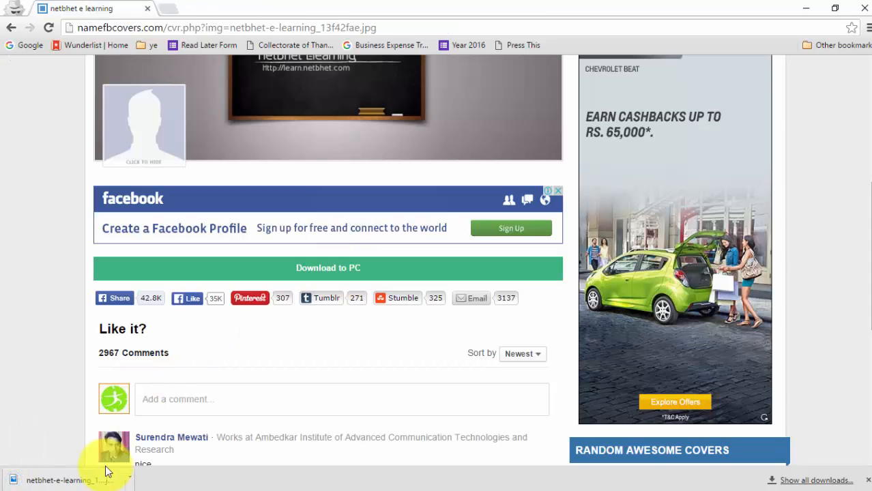
click(60, 479)
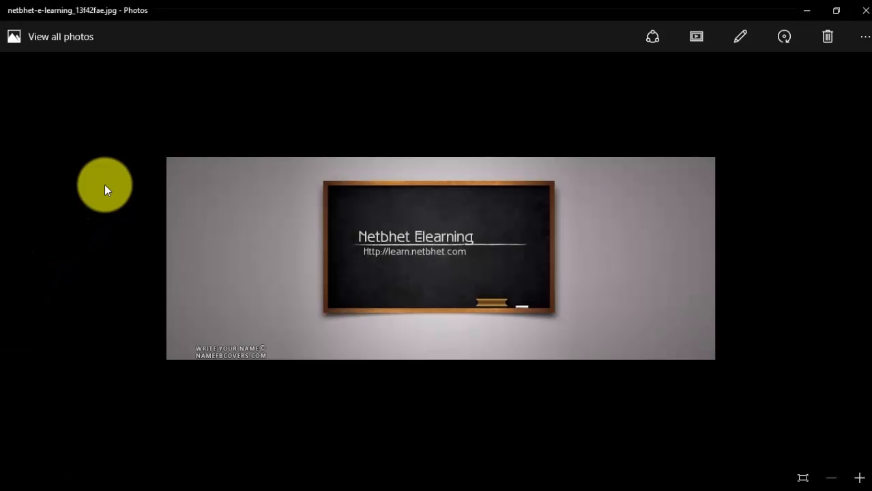